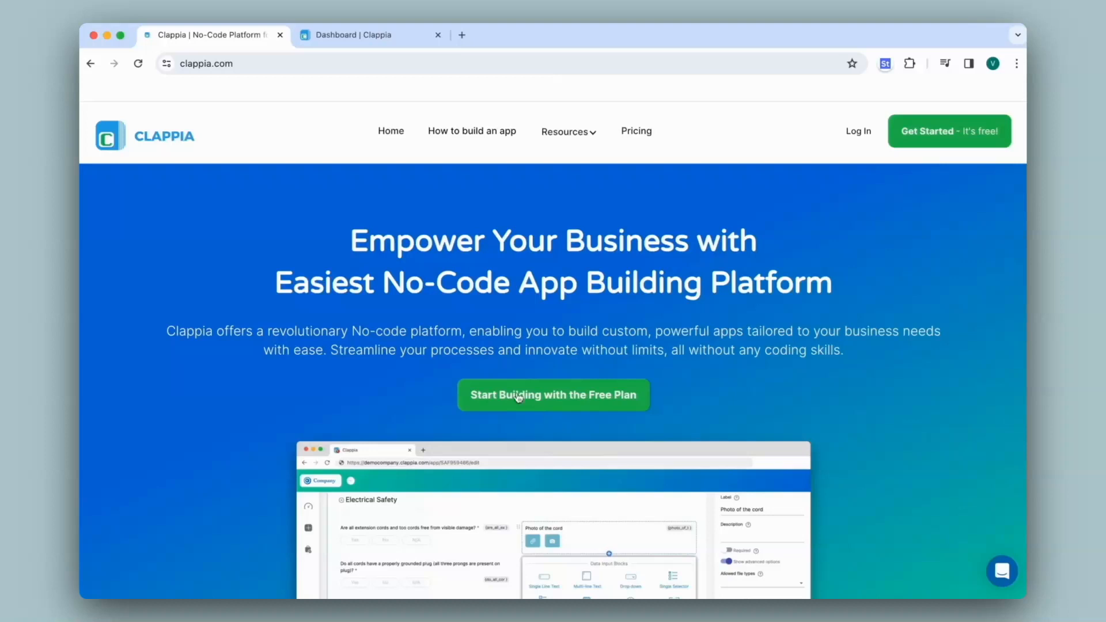
# Step: Open the Project Inspections app from the dashboard and review the questions in its General inspection category
pyautogui.click(367, 36)
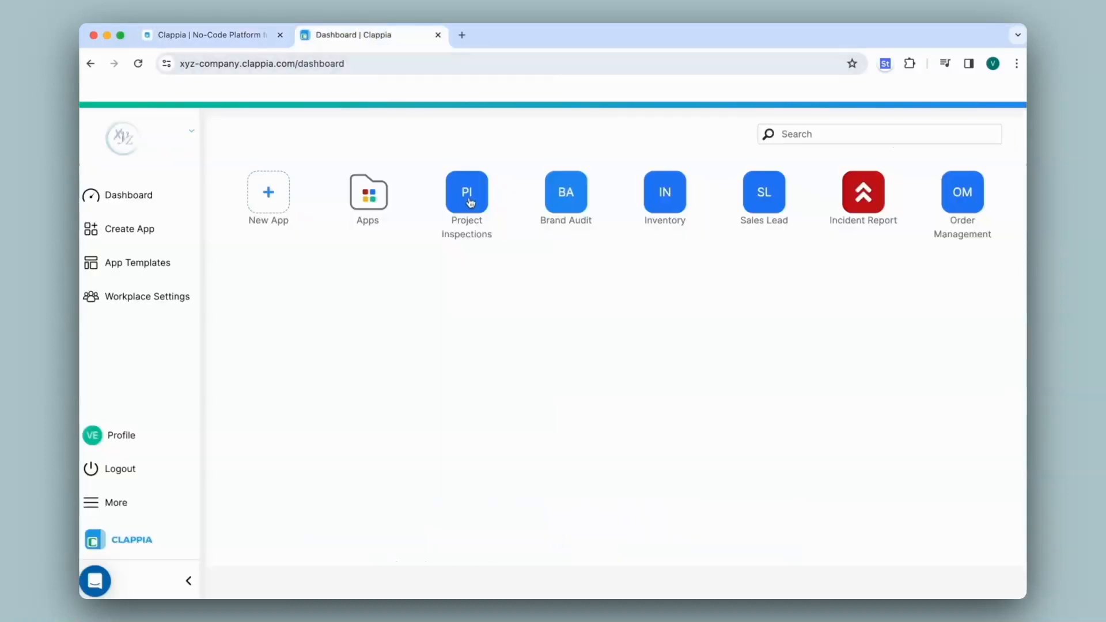
pyautogui.click(470, 202)
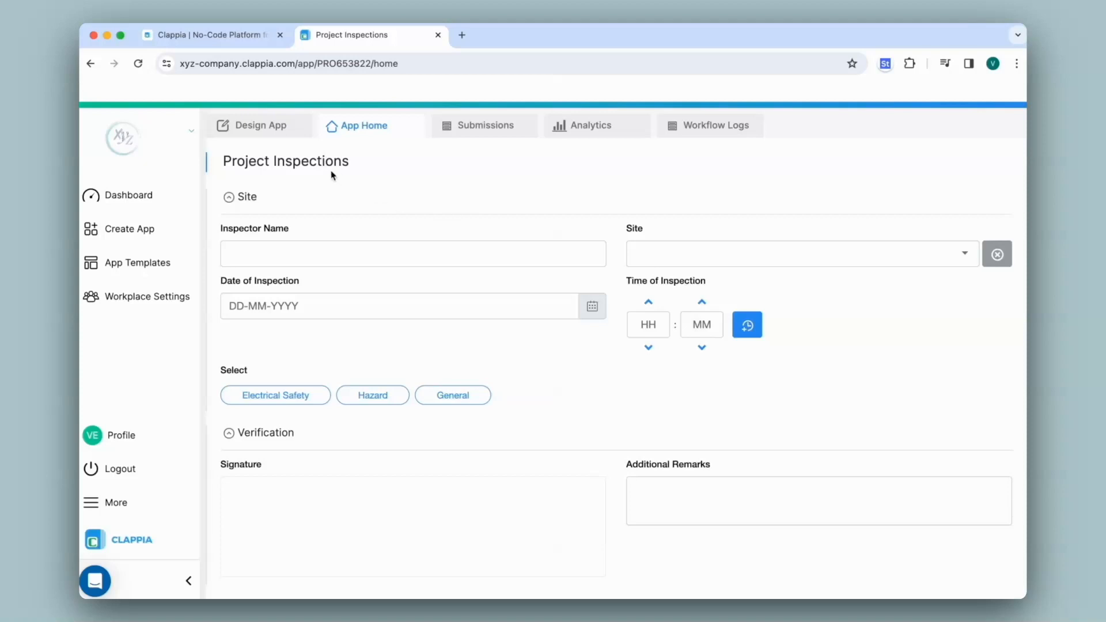
pyautogui.click(285, 402)
pyautogui.click(372, 397)
pyautogui.click(461, 403)
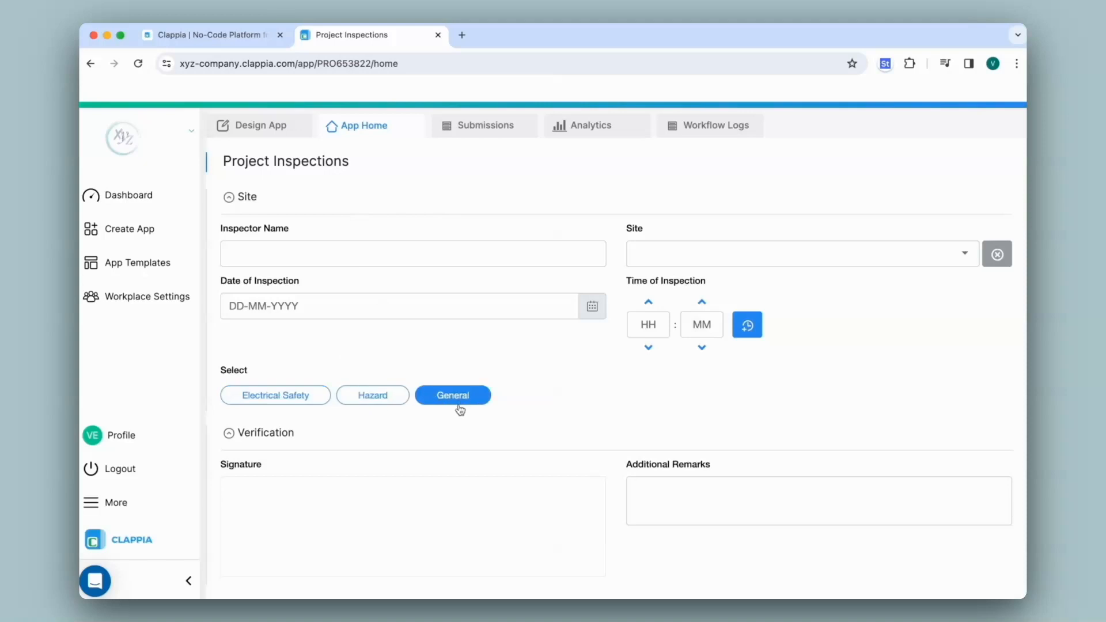
pyautogui.click(462, 395)
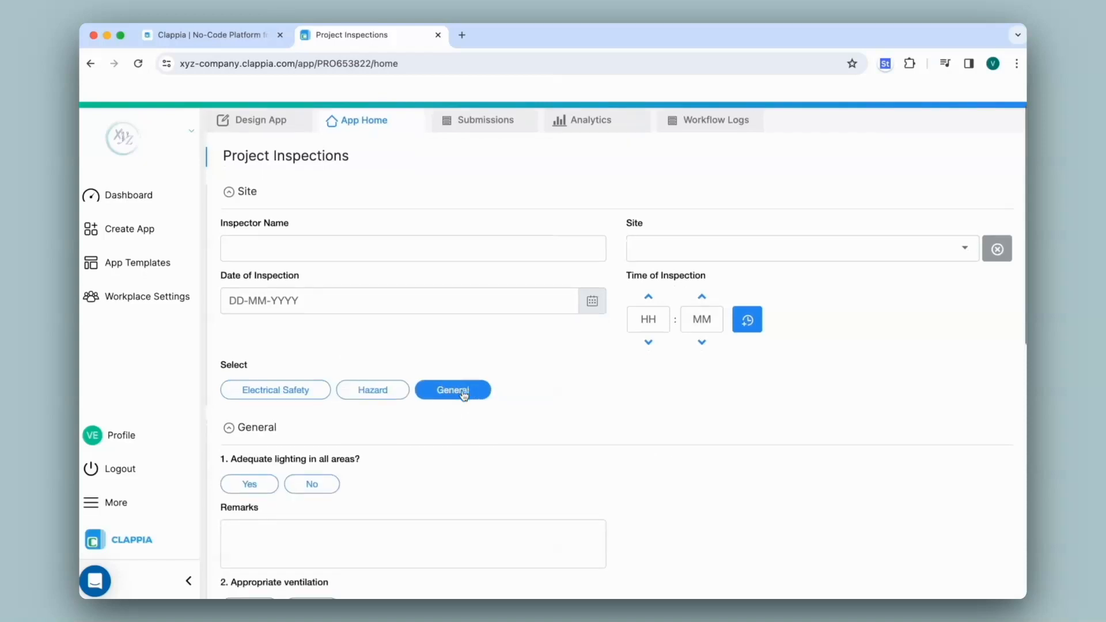
pyautogui.scroll(-5, 463, 391)
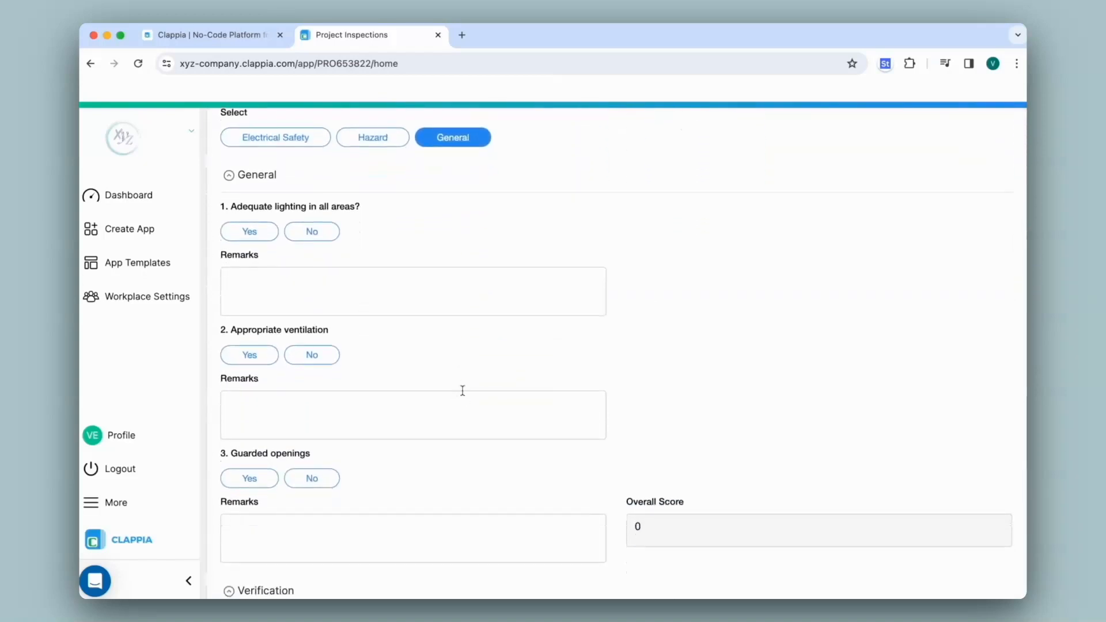
pyautogui.scroll(-4, 463, 391)
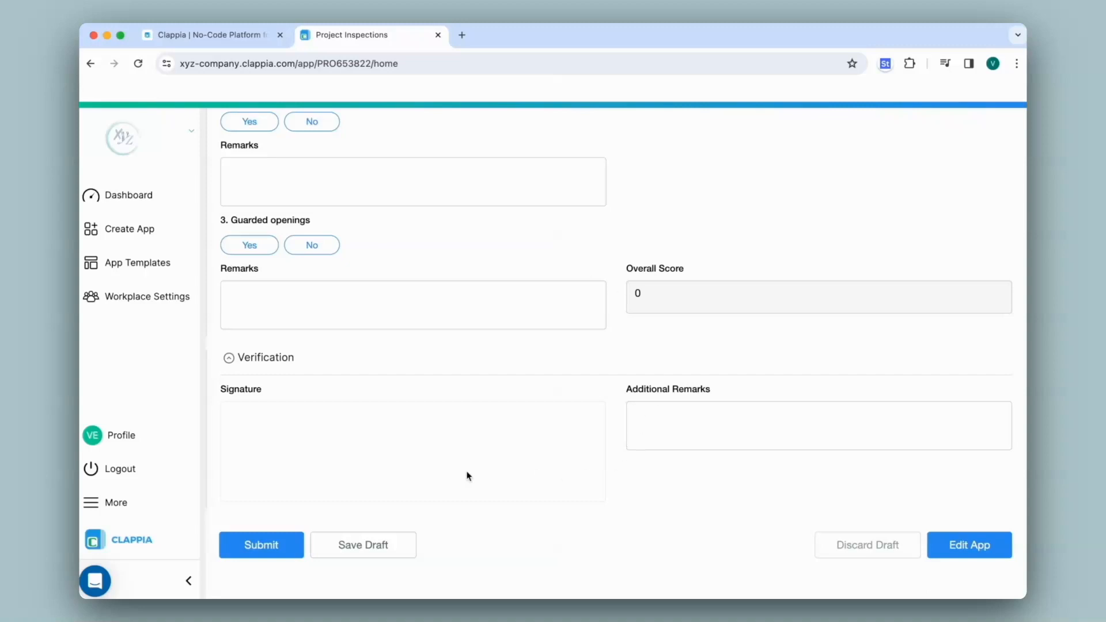
pyautogui.scroll(15, 434, 528)
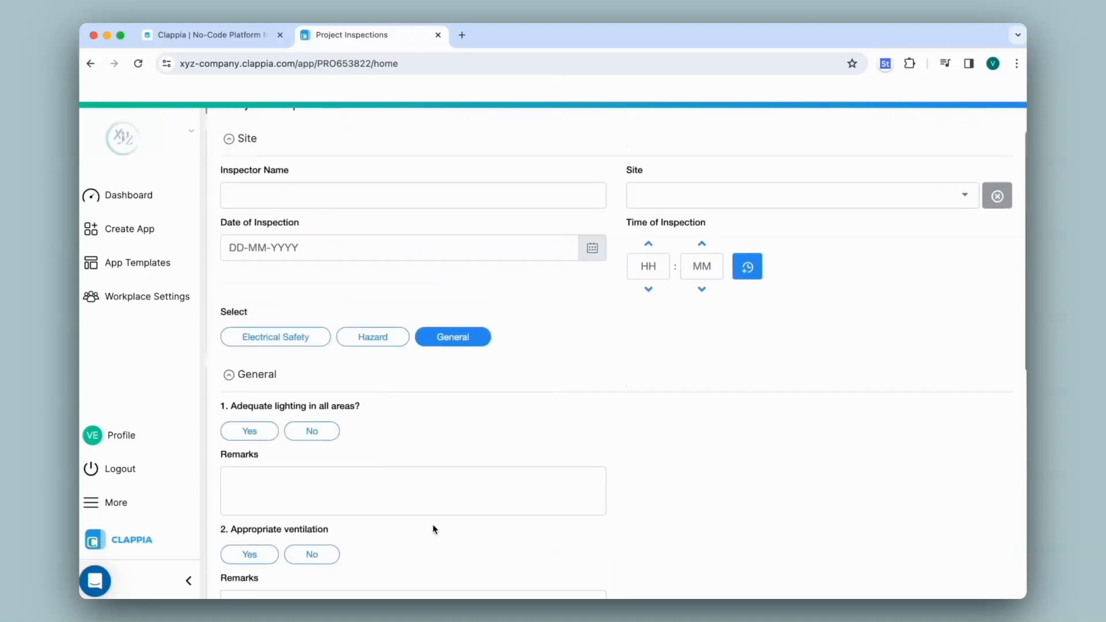
# Step: Open the Project Inspections app's design for editing and expand the Verification section
pyautogui.click(273, 137)
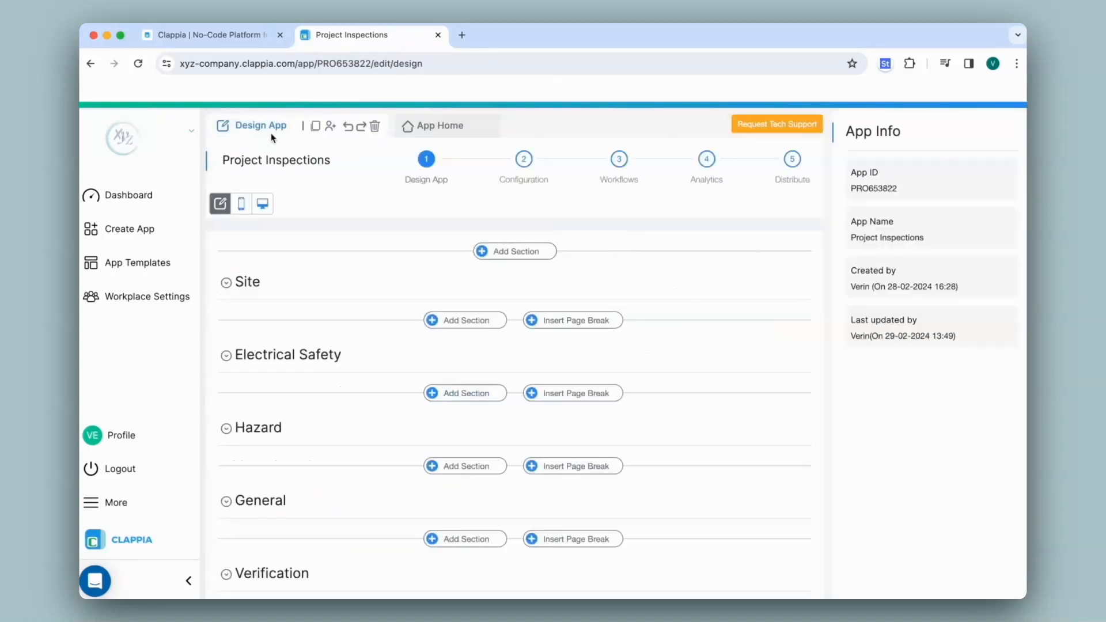
pyautogui.click(510, 278)
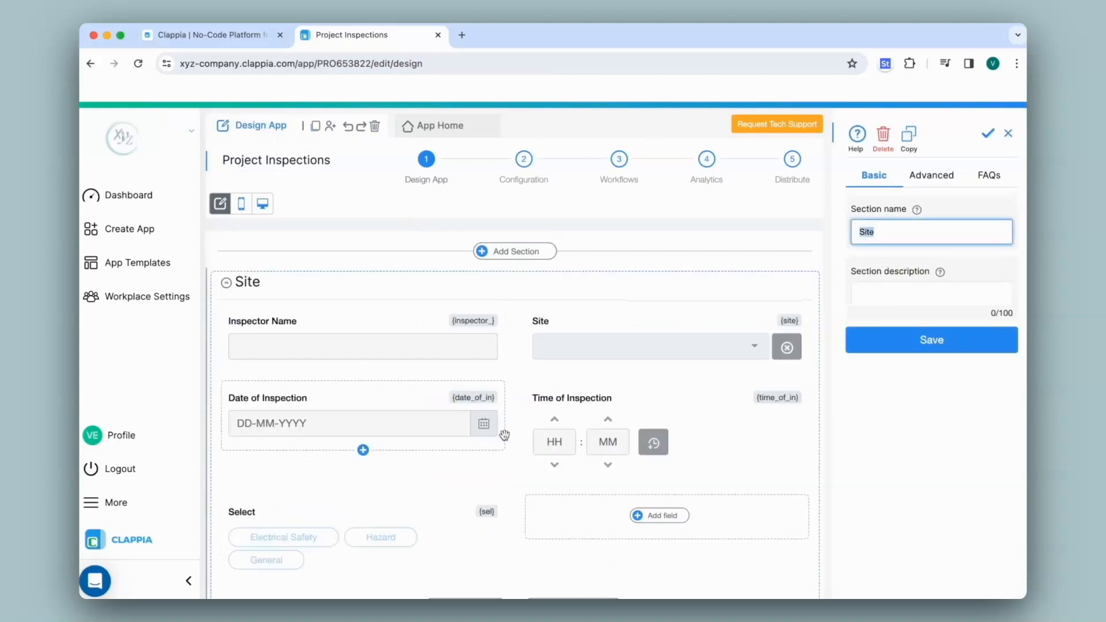
pyautogui.click(521, 287)
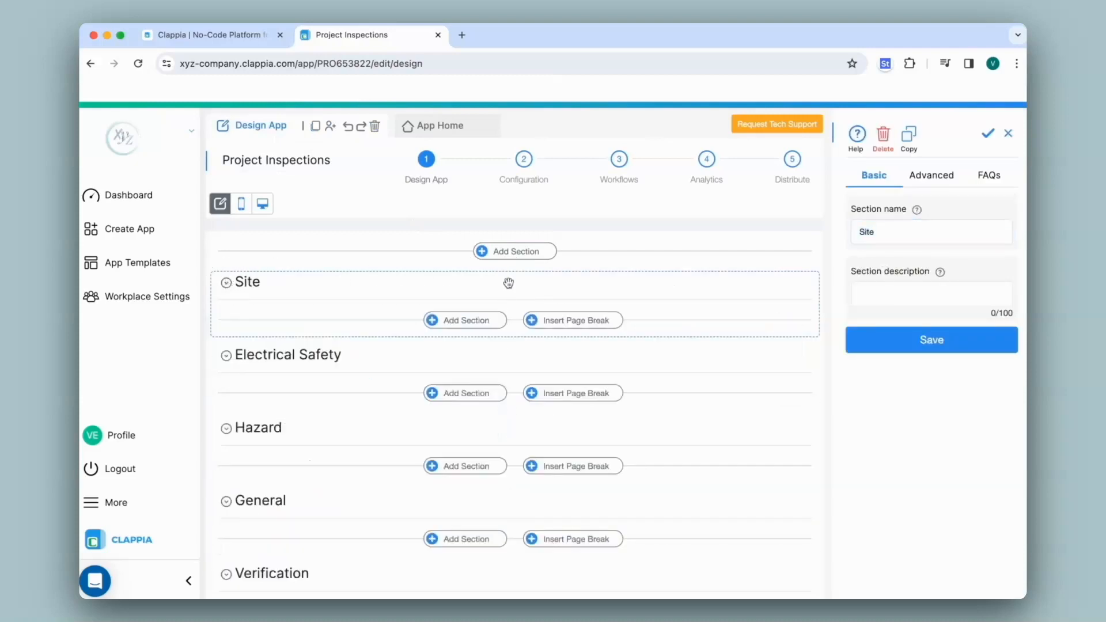
pyautogui.scroll(-3, 515, 288)
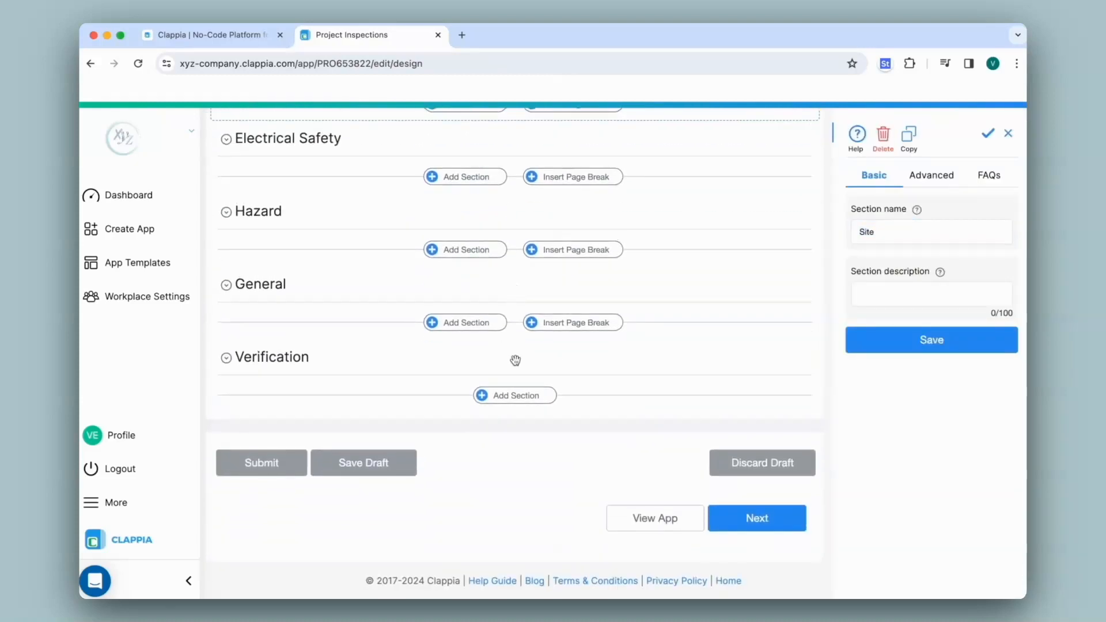
pyautogui.click(515, 360)
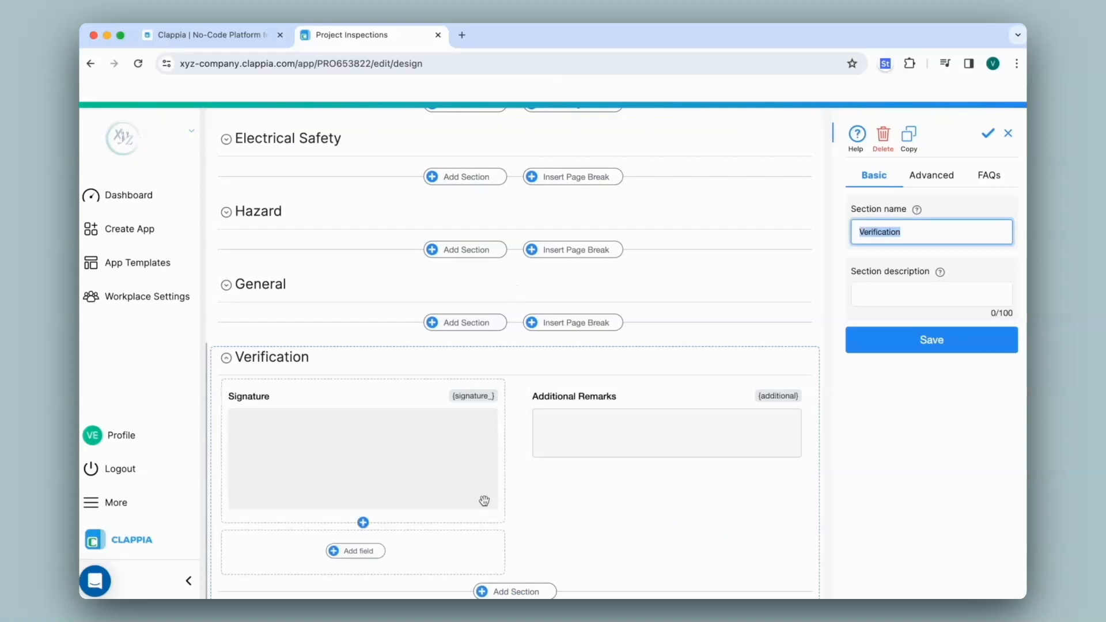
# Step: Add a Camera, Image & Files field to the Verification section and label it "Upload Video for Verification"
pyautogui.click(369, 551)
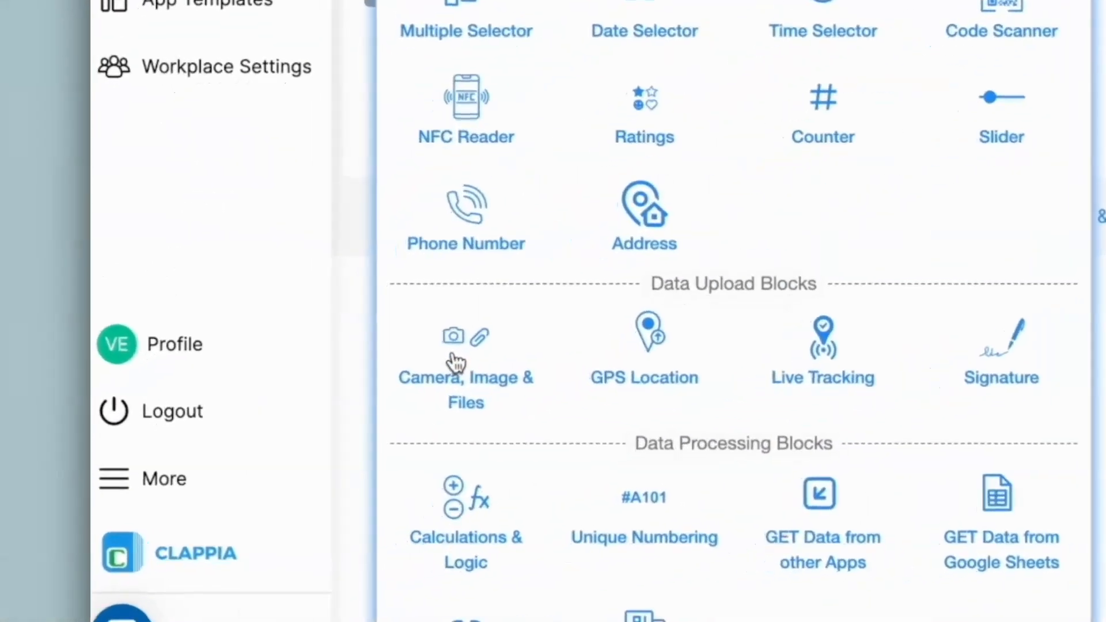
pyautogui.click(455, 361)
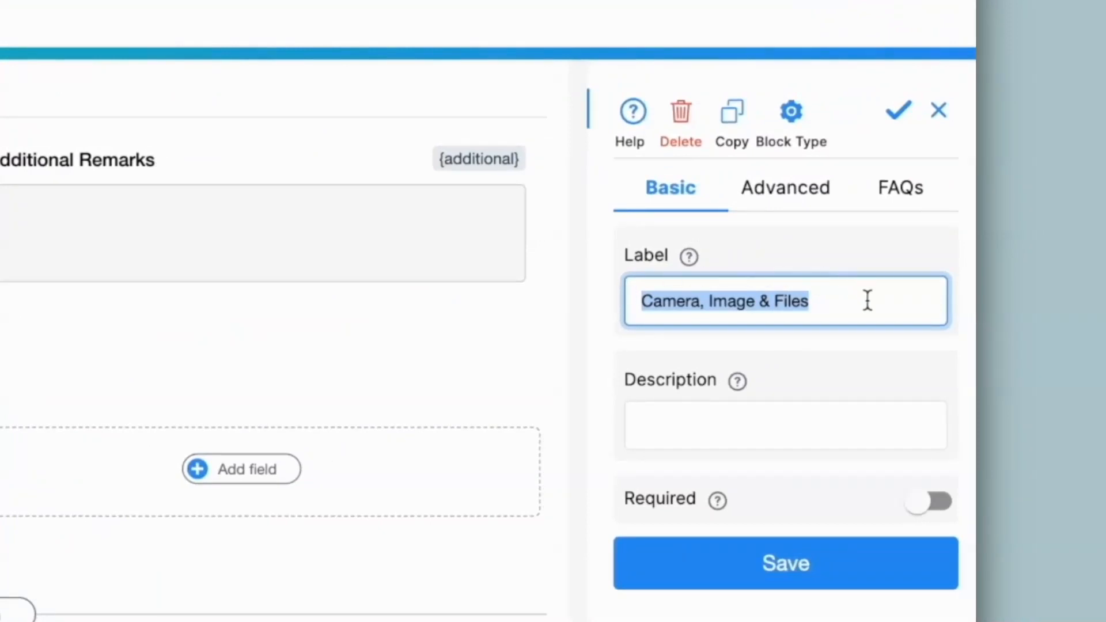
pyautogui.write('Upload Video for Verification')
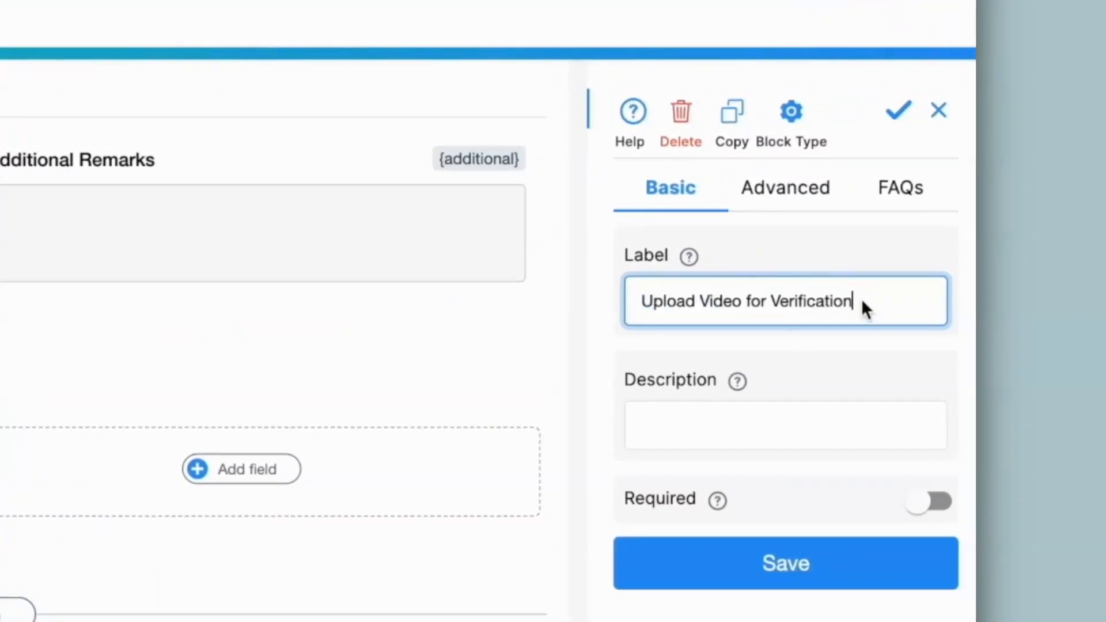
# Step: Restrict the new upload field to Videos with a maximum of 1 file and save its settings
pyautogui.click(799, 207)
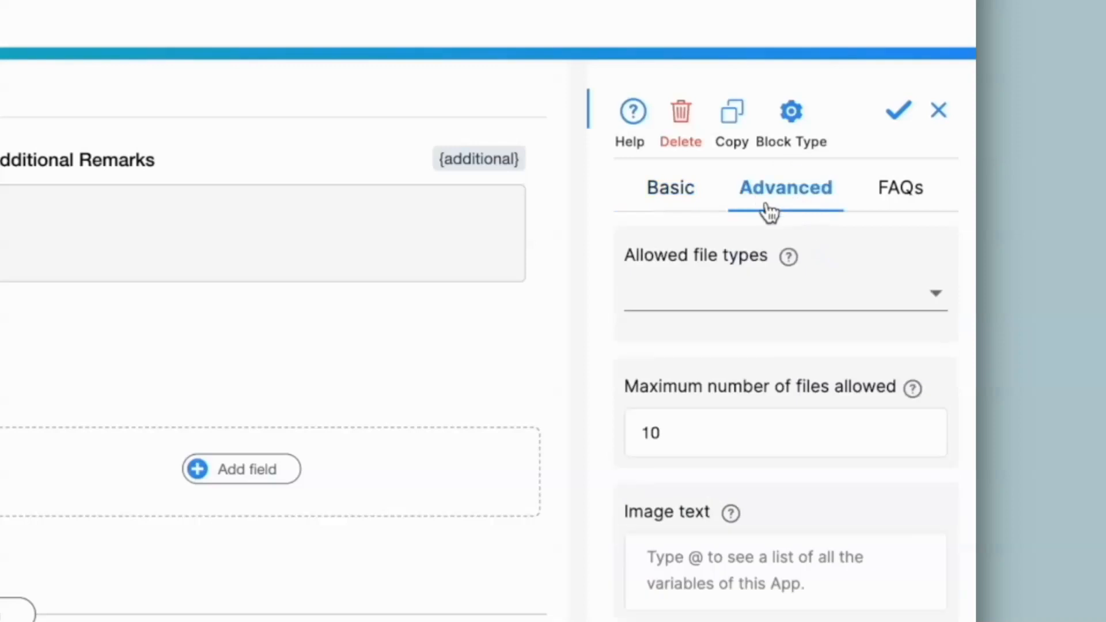
pyautogui.click(735, 256)
pyautogui.click(617, 382)
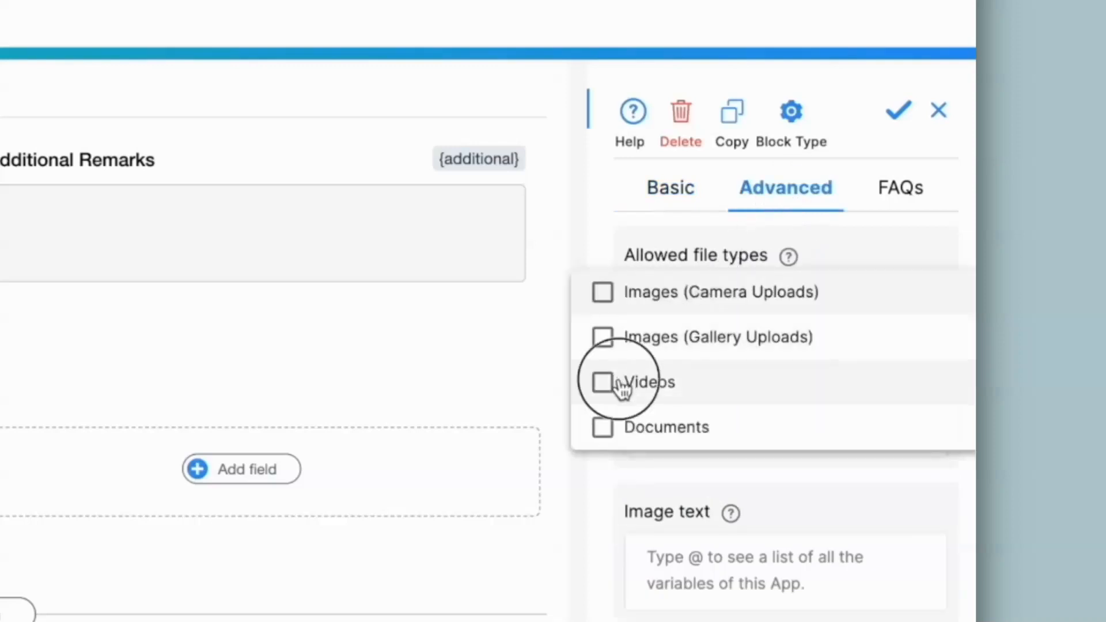
pyautogui.click(575, 263)
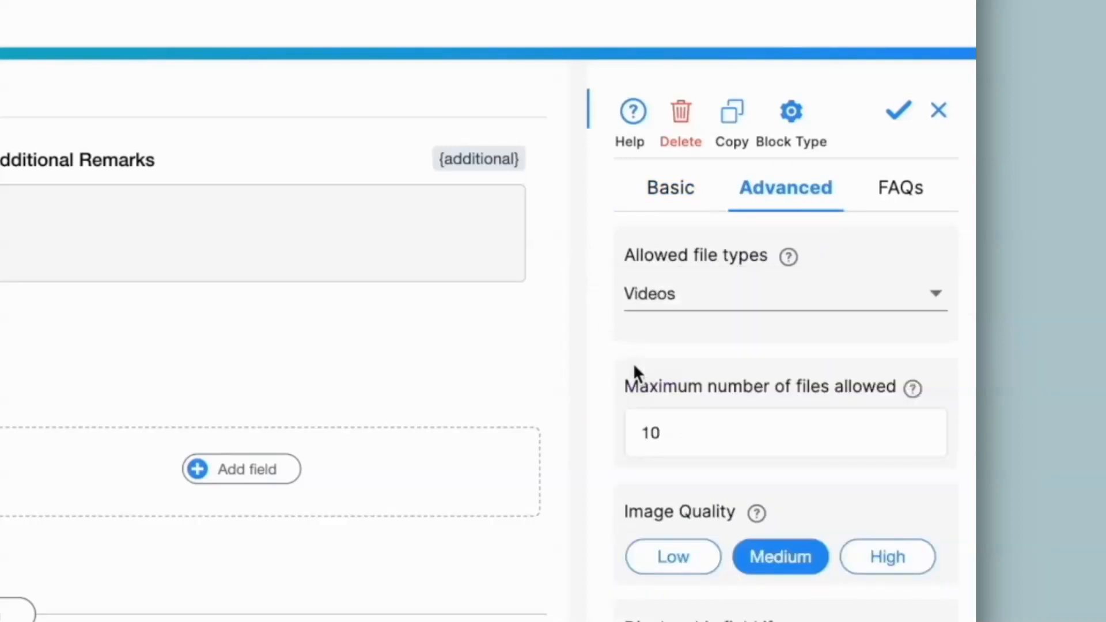
pyautogui.click(719, 422)
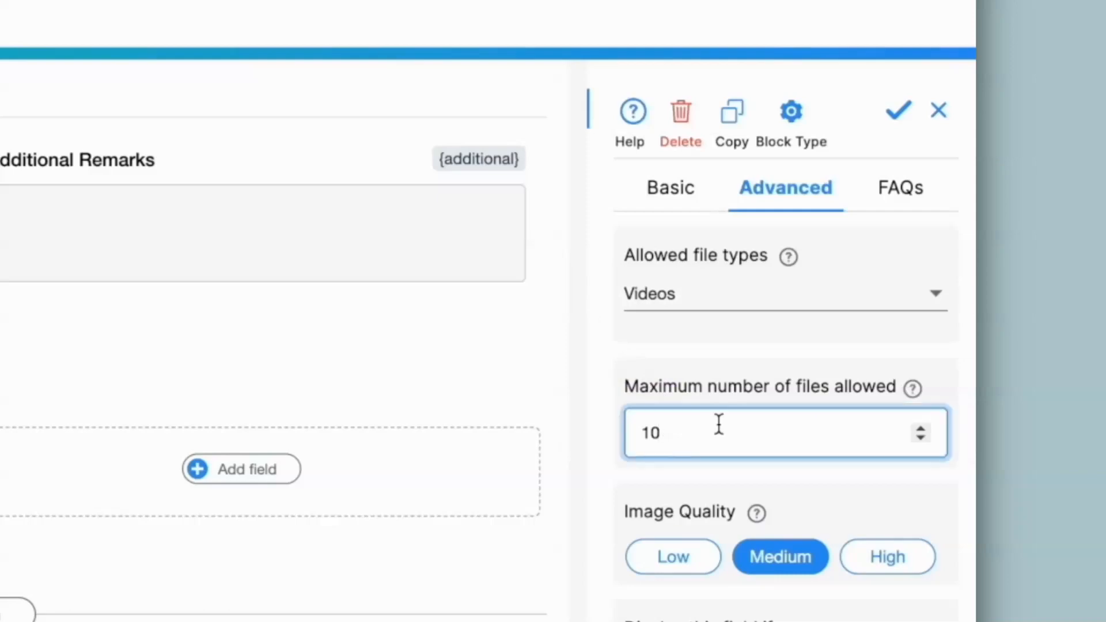
pyautogui.press('BackSpace')
pyautogui.scroll(-2, 723, 617)
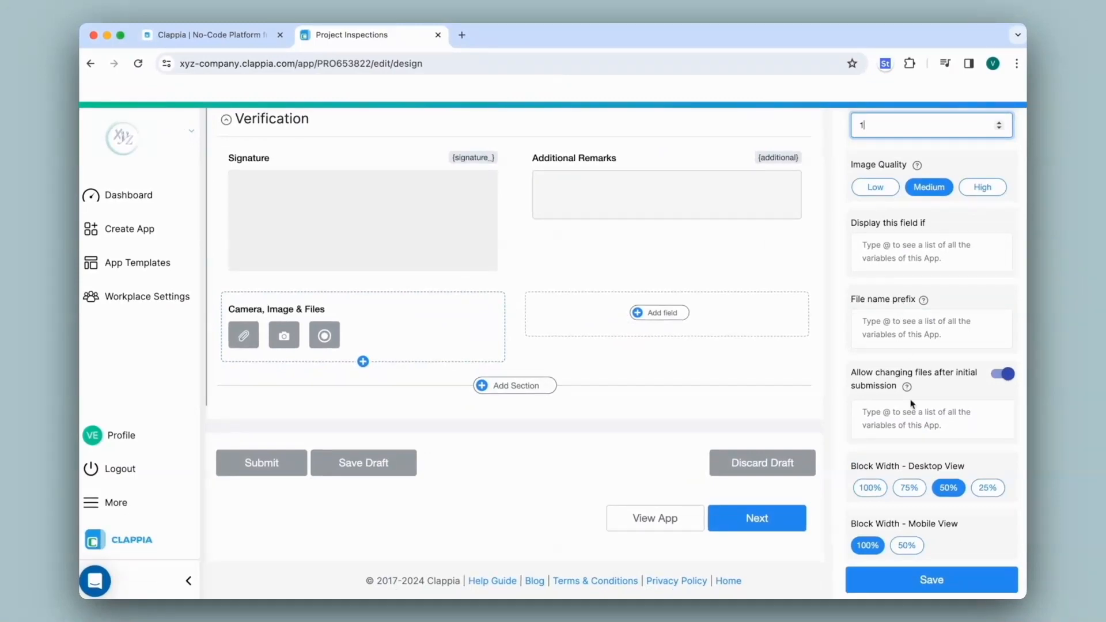
pyautogui.click(925, 580)
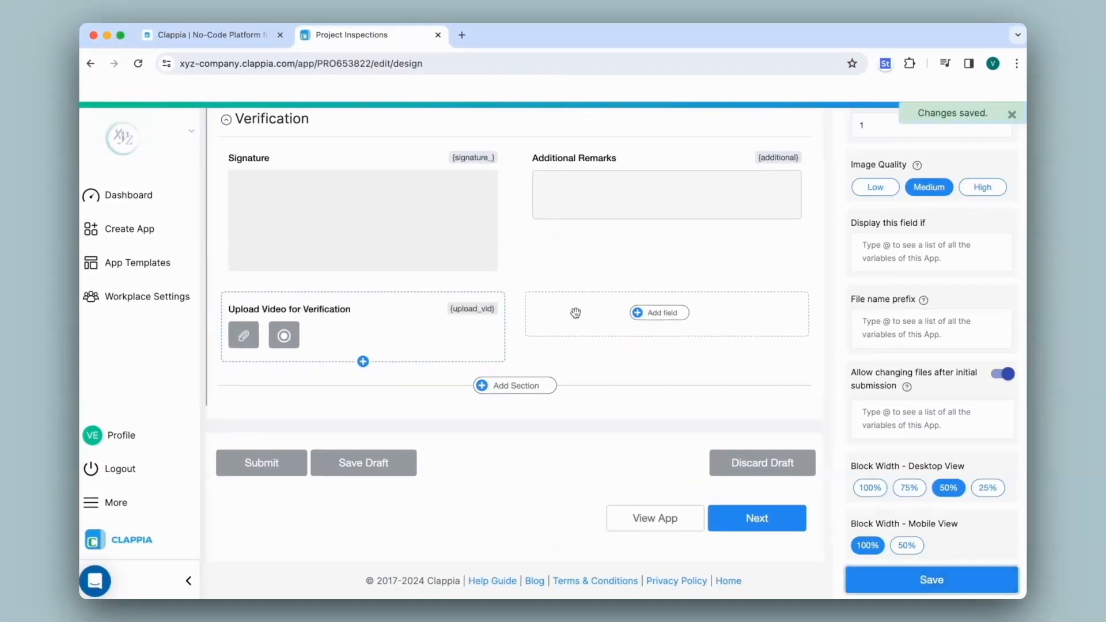
# Step: In the app's live form, upload Incident.mp4 from the Desktop as the verification video and preview the uploaded file
pyautogui.scroll(10, 517, 330)
pyautogui.click(441, 125)
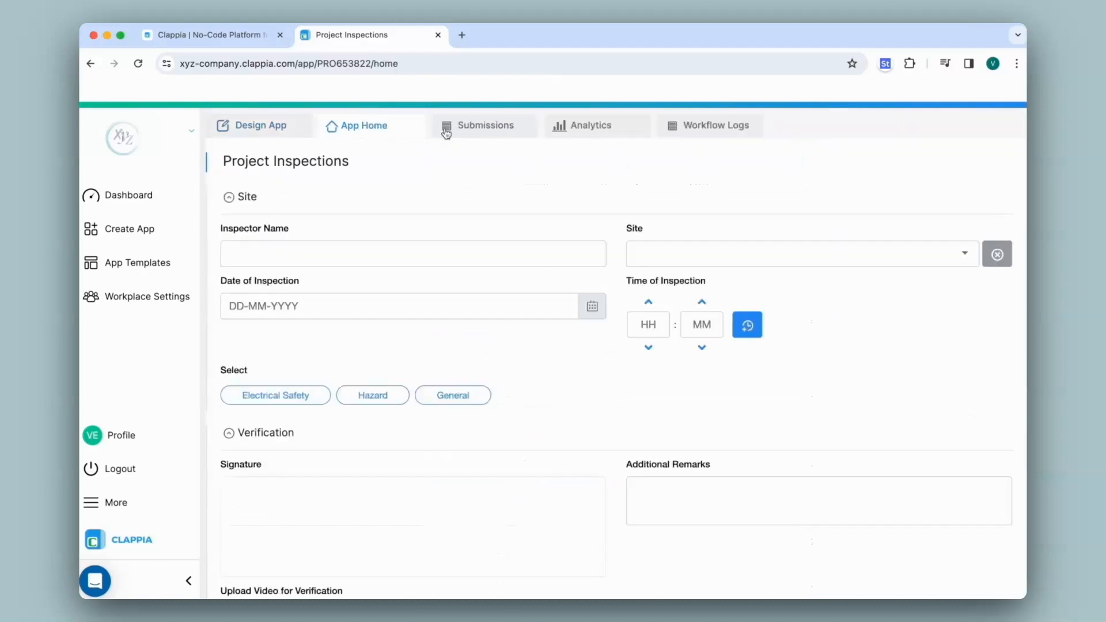
pyautogui.scroll(-5, 444, 126)
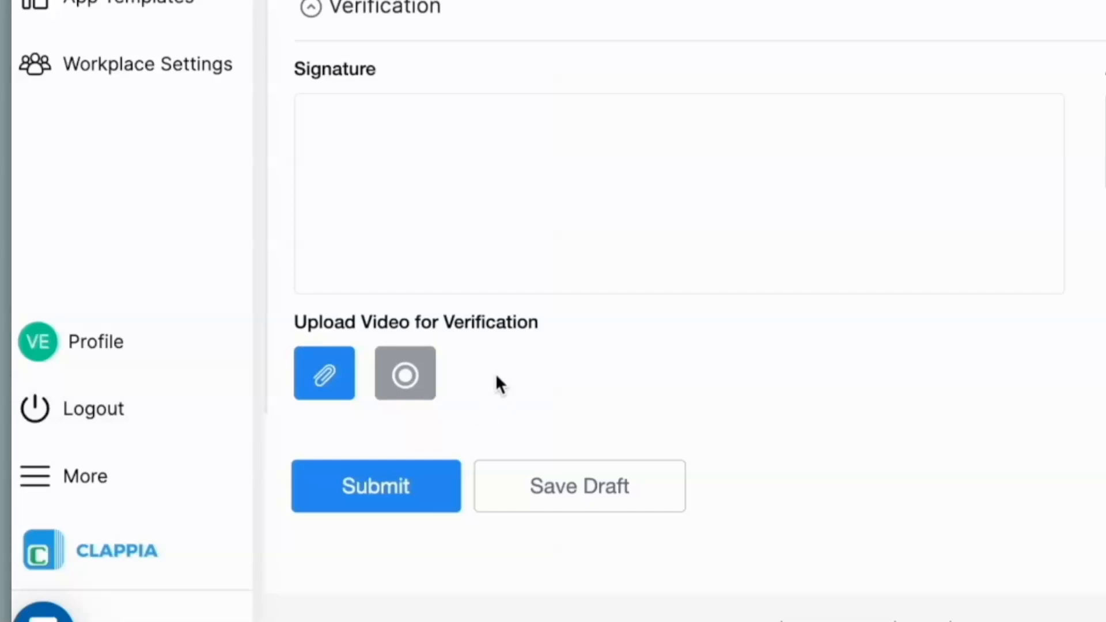
pyautogui.click(325, 375)
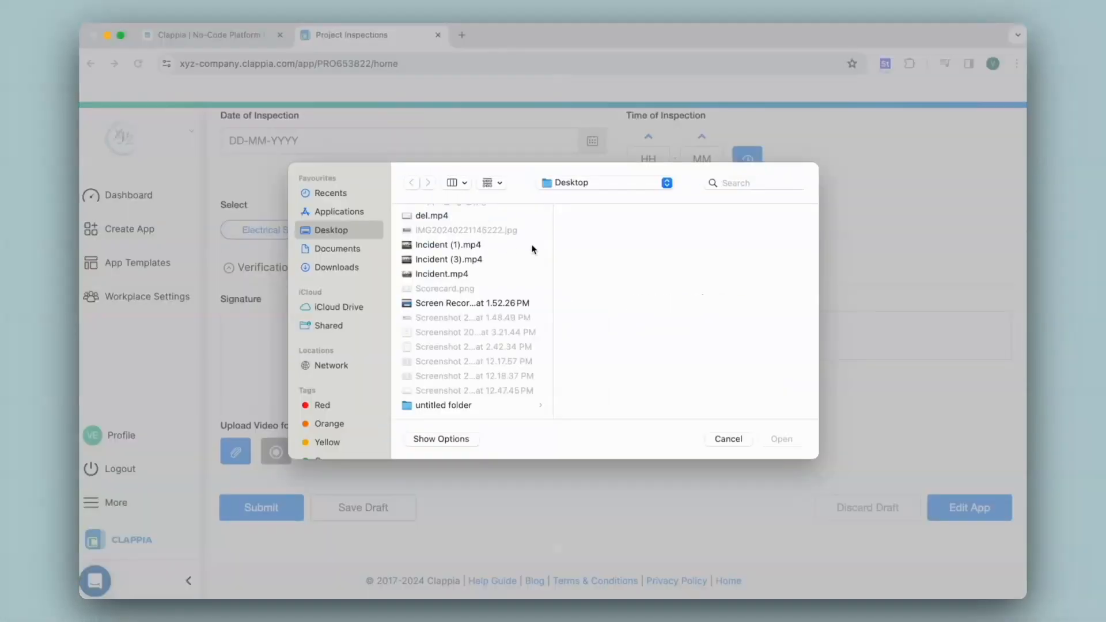
pyautogui.click(507, 274)
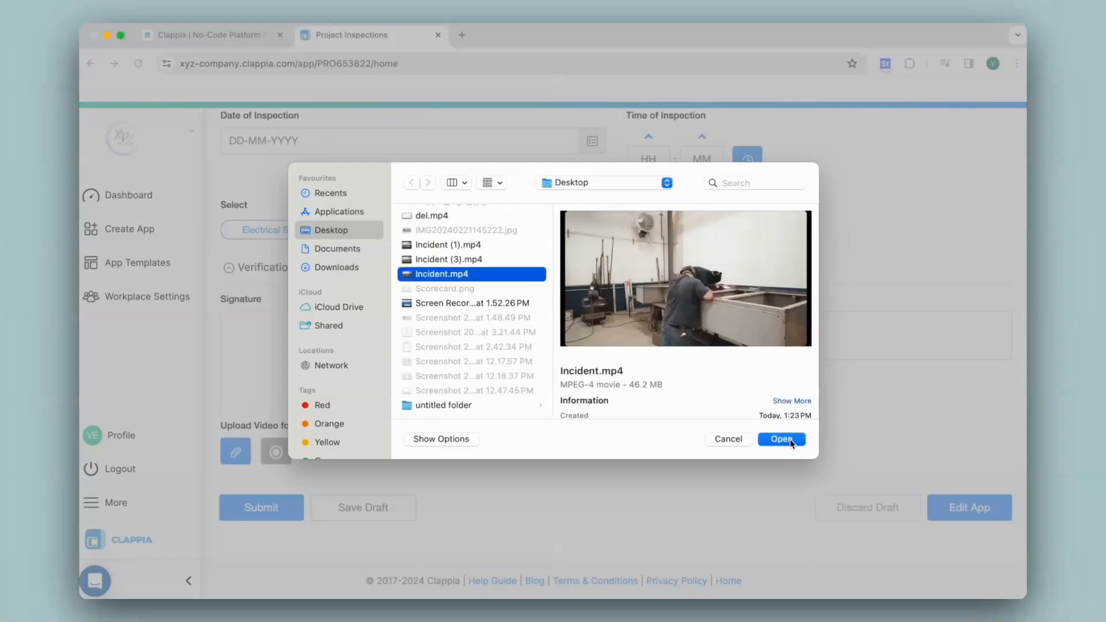
pyautogui.click(782, 439)
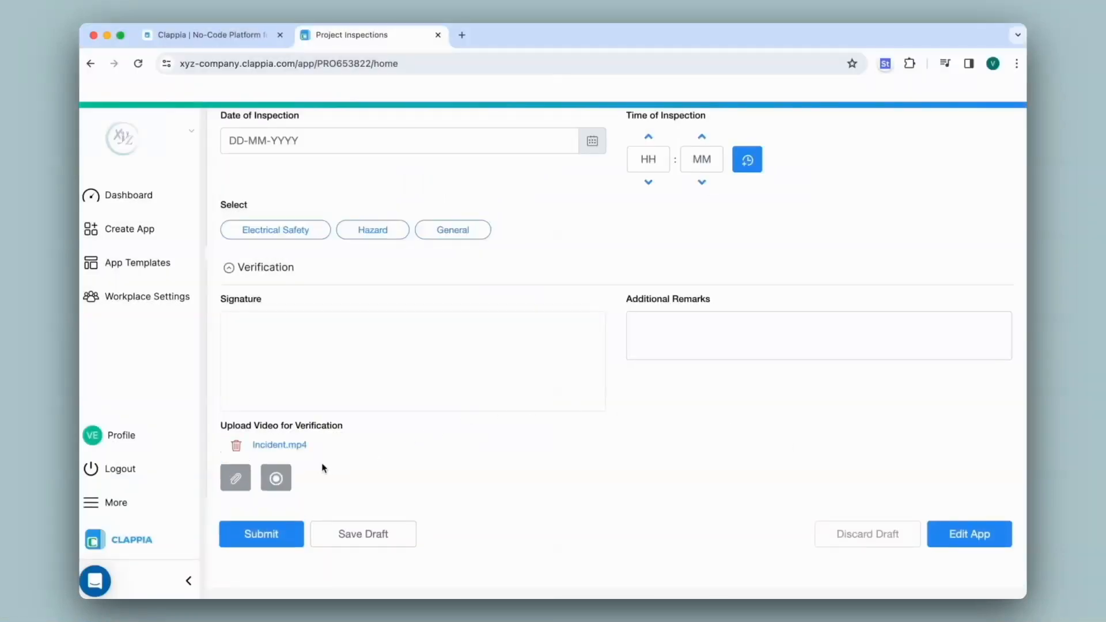
pyautogui.click(281, 446)
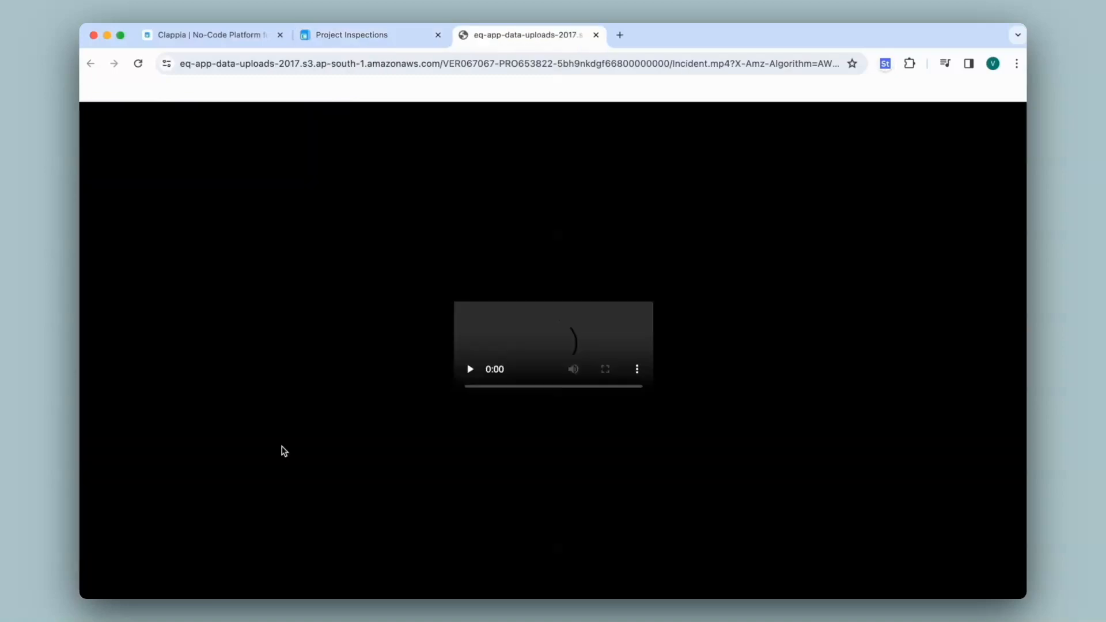
pyautogui.click(596, 35)
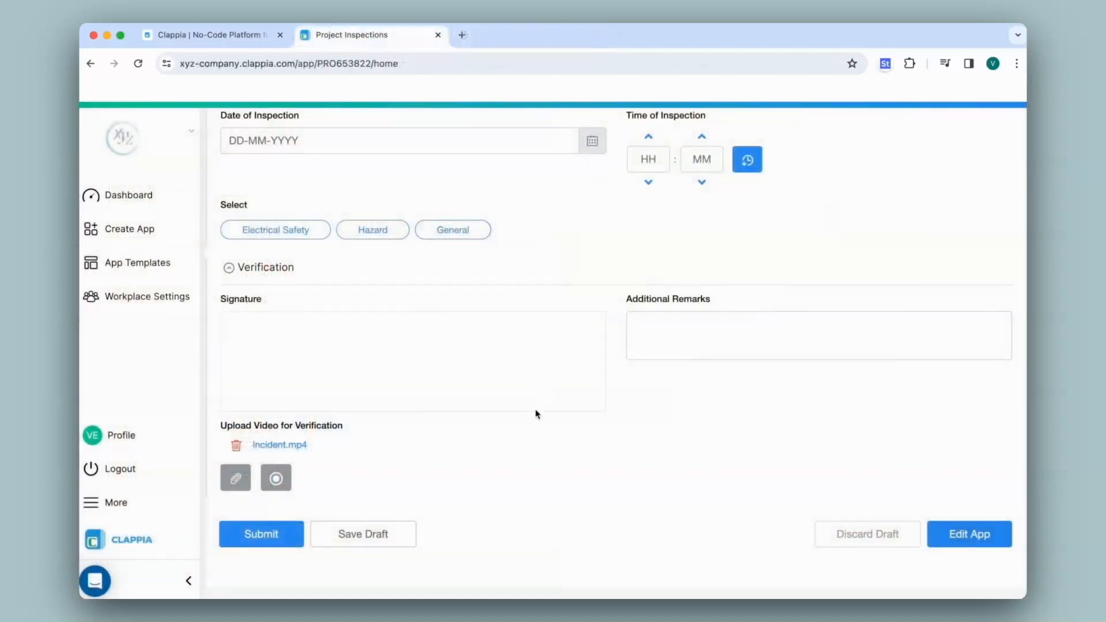
# Step: Enter the inspector's name, choose Site A, and set the inspection date to 29-02-2024 and the time to the current time, 14:03
pyautogui.scroll(3, 534, 414)
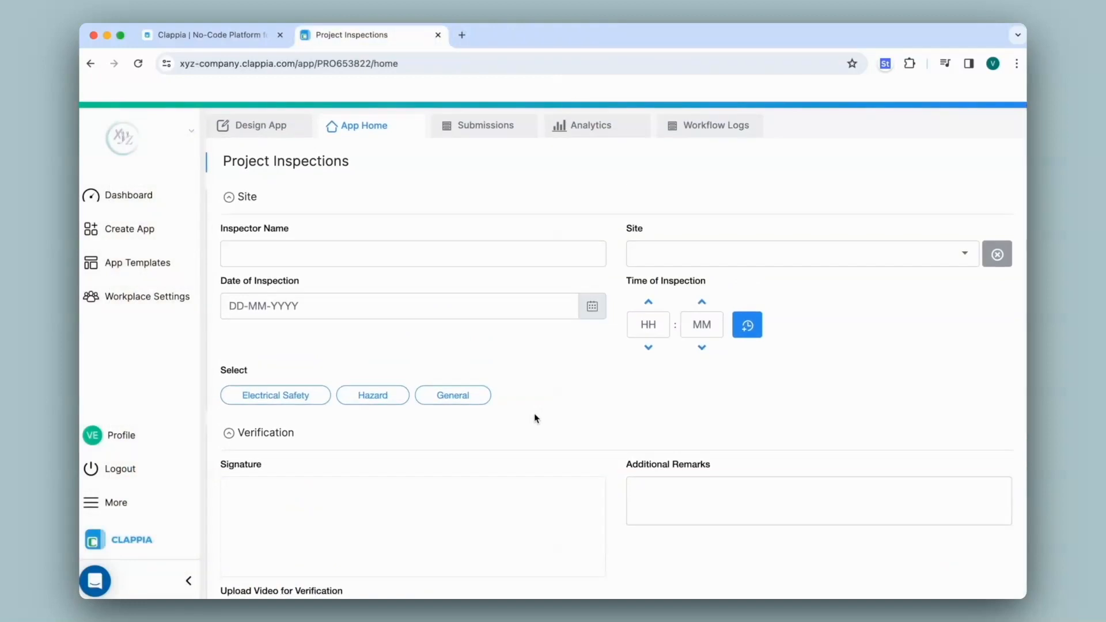
pyautogui.click(496, 258)
pyautogui.write('Aditi')
pyautogui.click(688, 252)
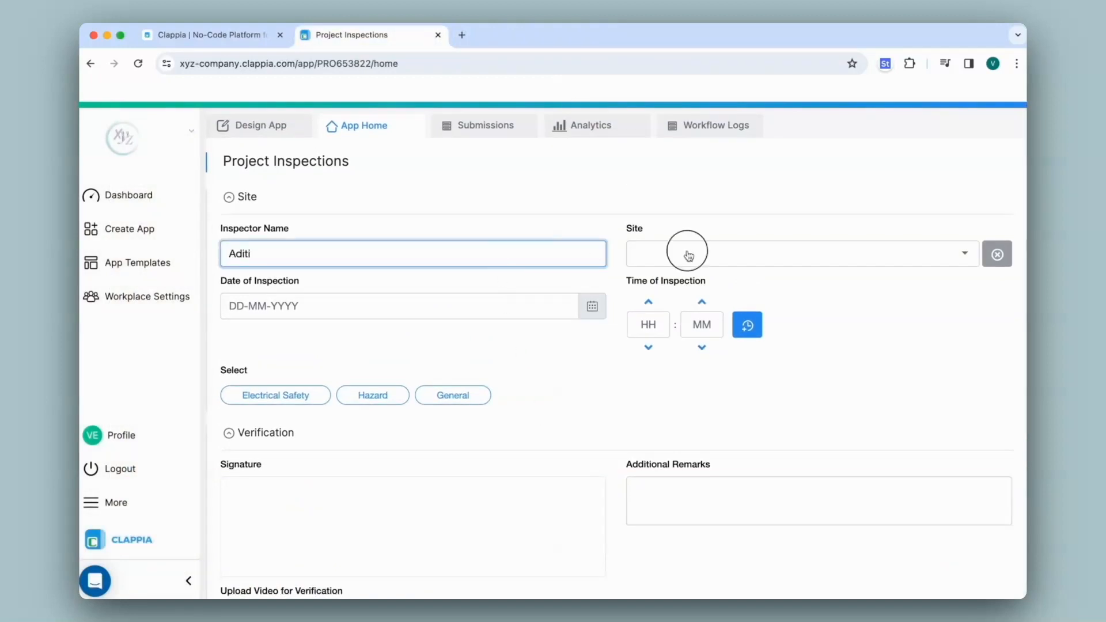
pyautogui.click(685, 300)
pyautogui.click(592, 306)
pyautogui.click(743, 329)
# Step: Select the General category and answer Yes to the lighting, ventilation and guarded openings questions
pyautogui.click(440, 402)
pyautogui.scroll(-4, 440, 403)
pyautogui.click(249, 228)
pyautogui.click(250, 351)
pyautogui.click(249, 475)
# Step: Draw a freehand signature in the Verification section and submit the inspection form
pyautogui.scroll(-5, 381, 406)
pyautogui.moveTo(381, 407); pyautogui.dragTo(476, 357)
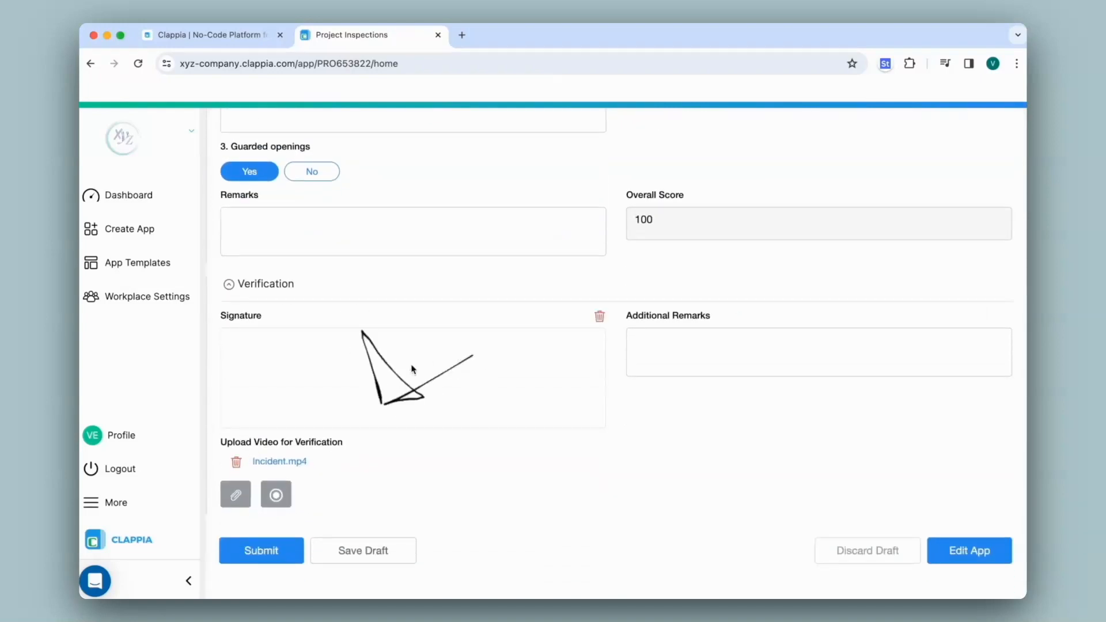
pyautogui.click(275, 550)
# Step: Open the submitted inspection among the app's submissions, review its answers, signature and attached video, and close it
pyautogui.click(508, 128)
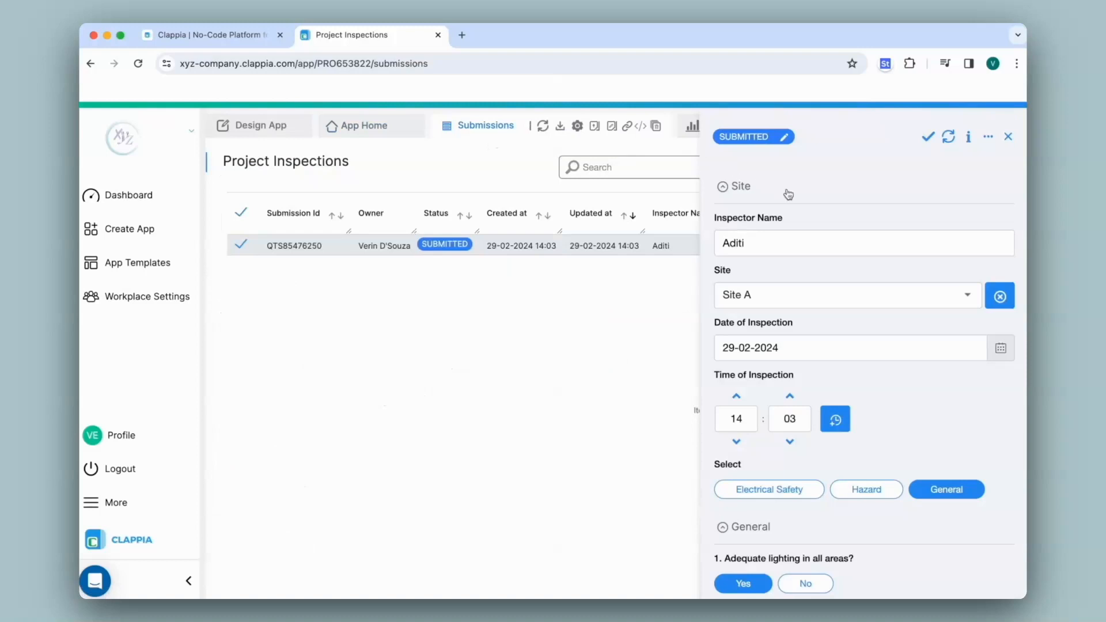
pyautogui.scroll(-15, 788, 194)
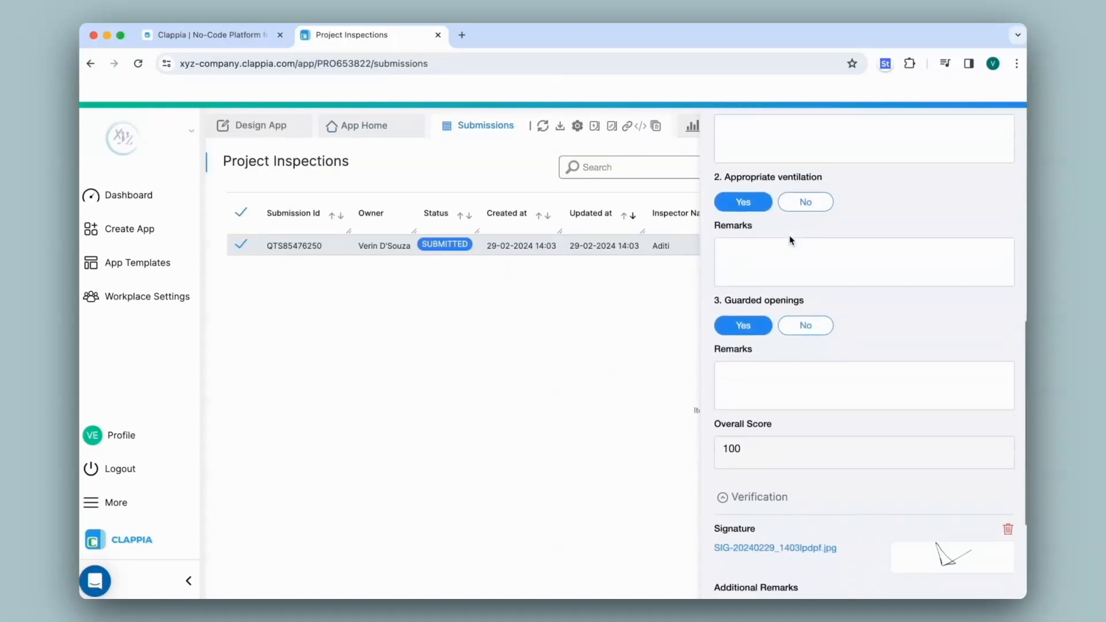
pyautogui.scroll(-1, 790, 236)
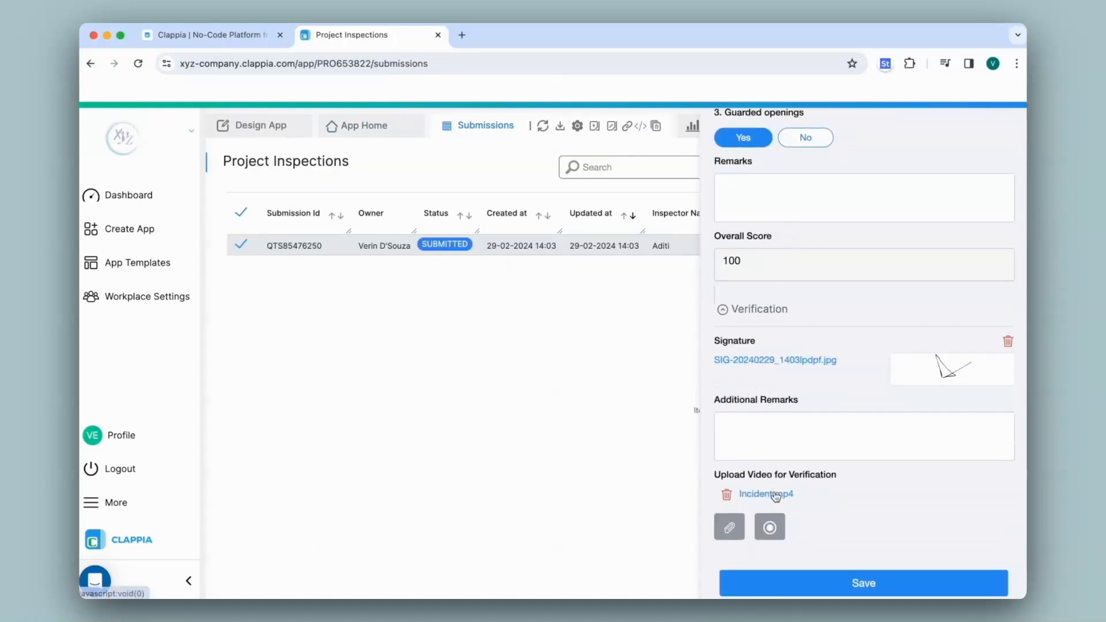
pyautogui.scroll(15, 807, 319)
pyautogui.click(1007, 140)
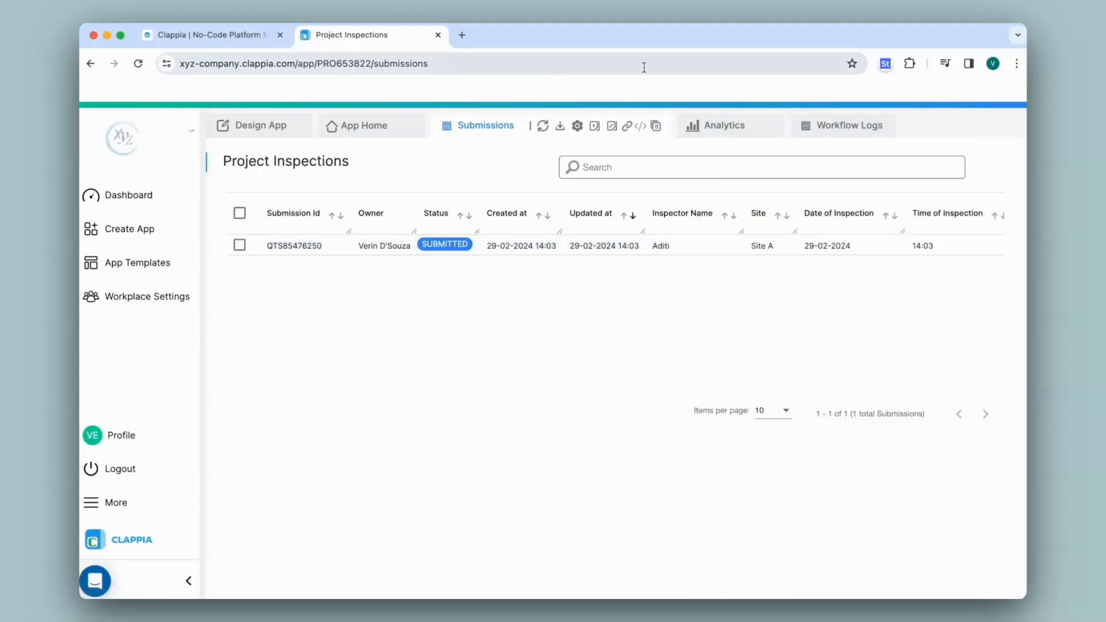
# Step: Return to the blank Project Inspections form and examine its video upload field in the Verification section
pyautogui.click(403, 125)
pyautogui.click(565, 264)
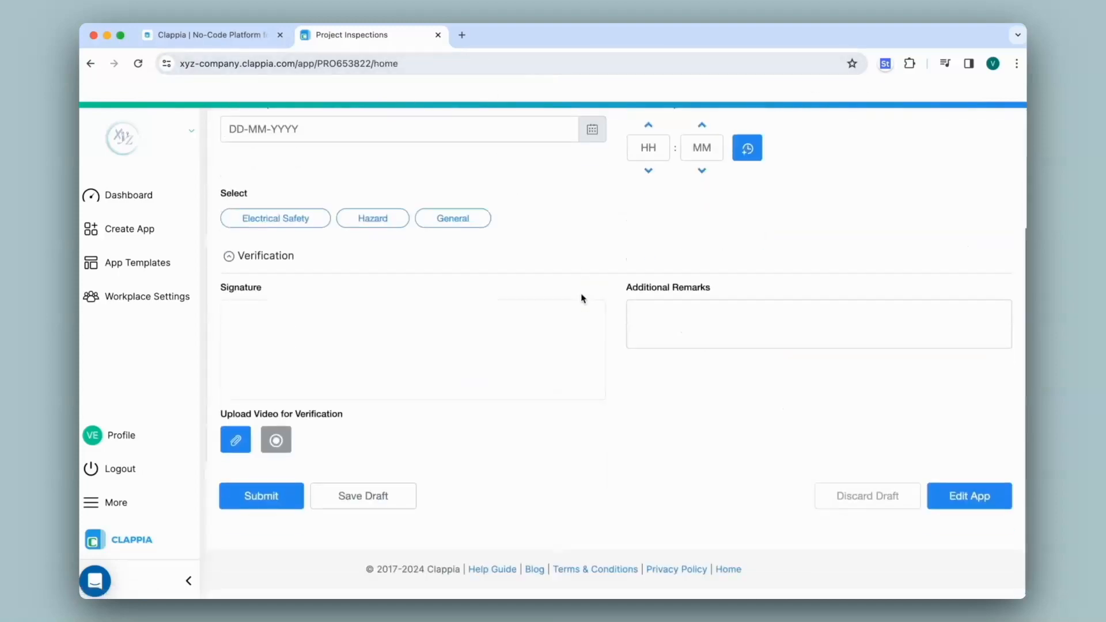
pyautogui.click(239, 456)
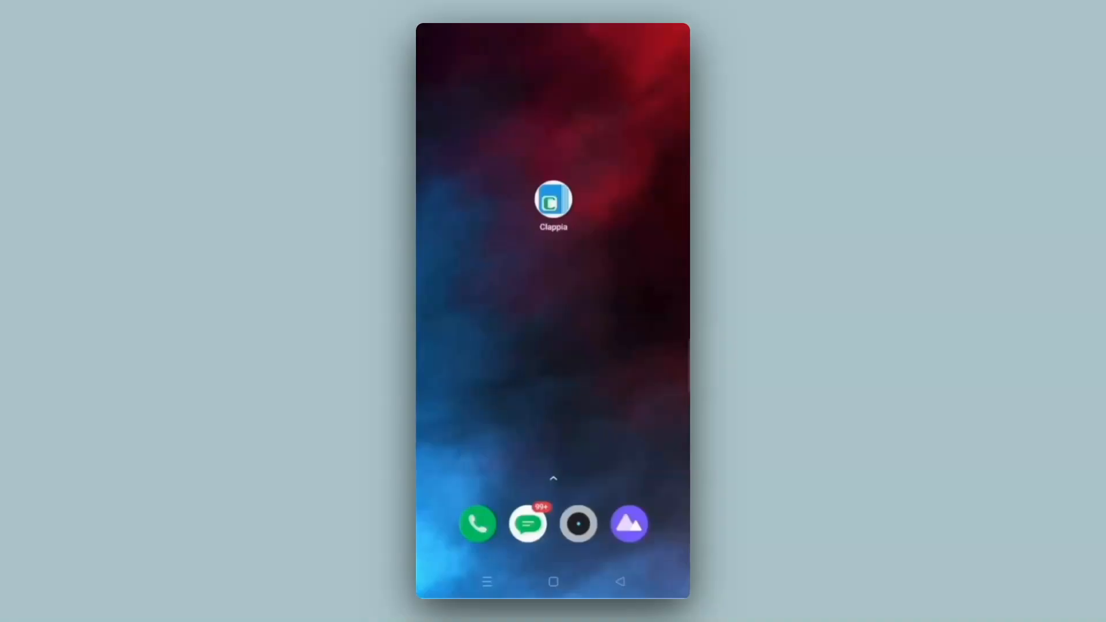
# Step: Switch to the Clappia mobile app and open the Project Inspections form at its Upload Video for Verification field
pyautogui.click(557, 201)
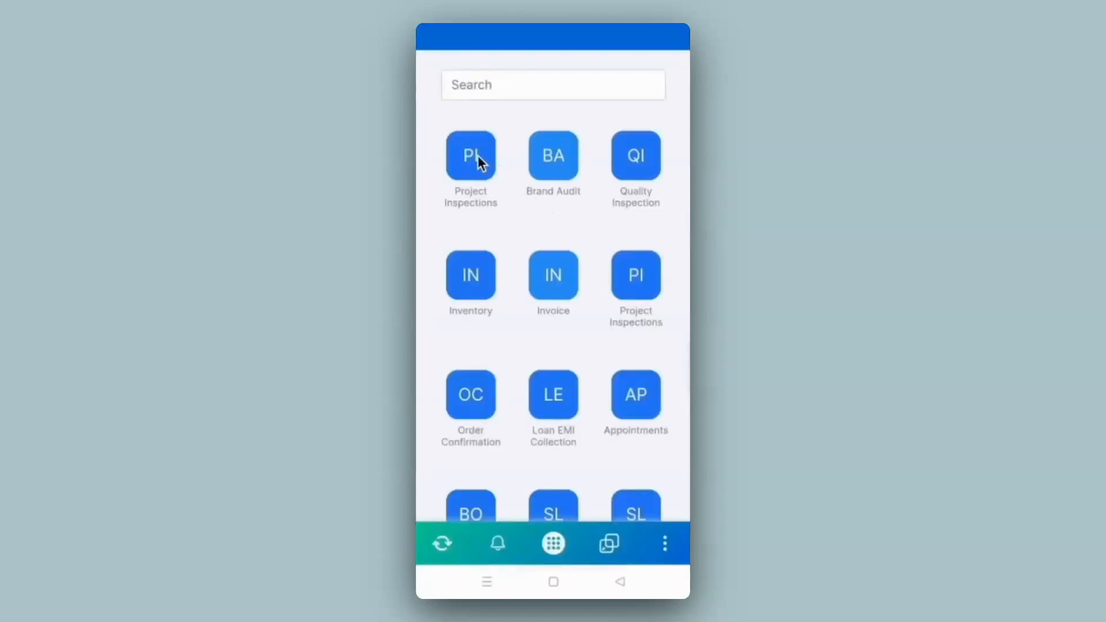
pyautogui.click(479, 156)
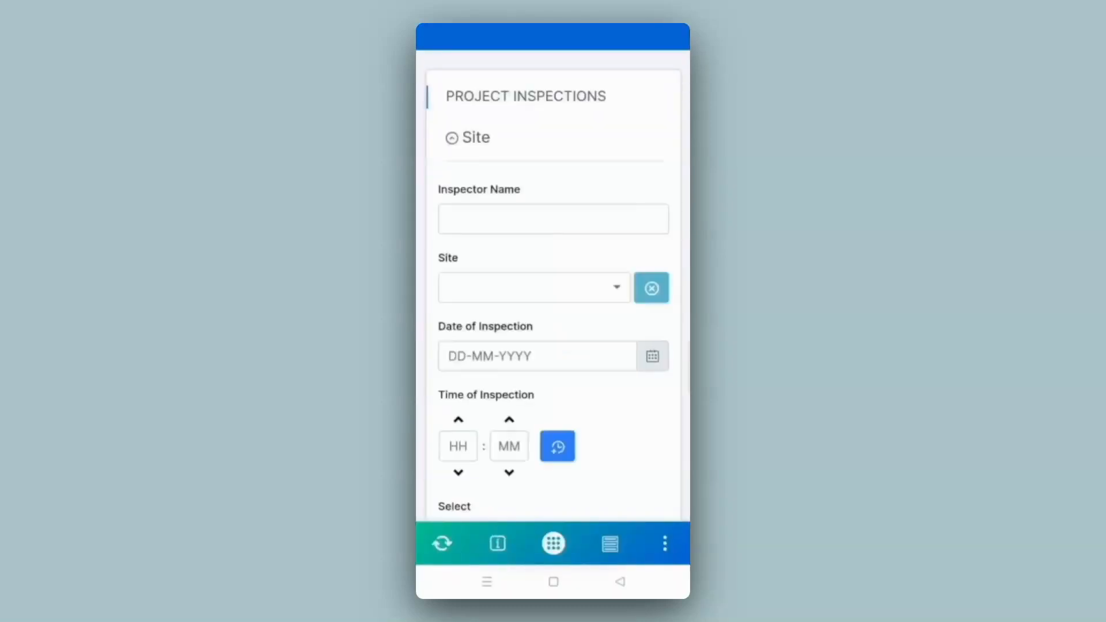
pyautogui.scroll(-8, 553, 306)
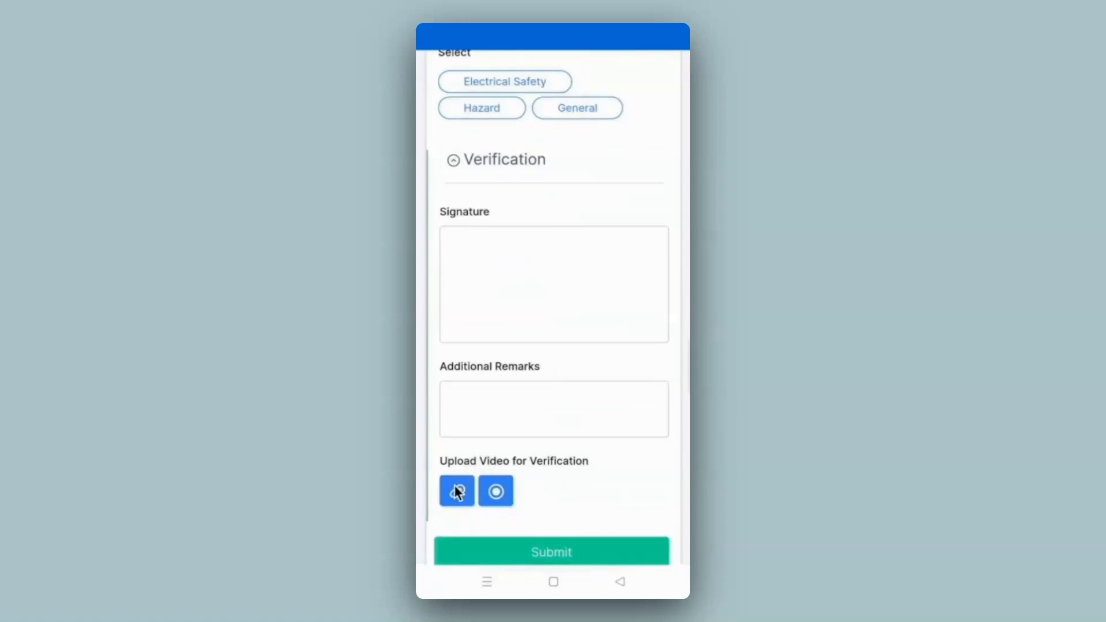
# Step: Record a video of about 6 seconds with the phone camera and attach it to the Upload Video for Verification field
pyautogui.click(499, 492)
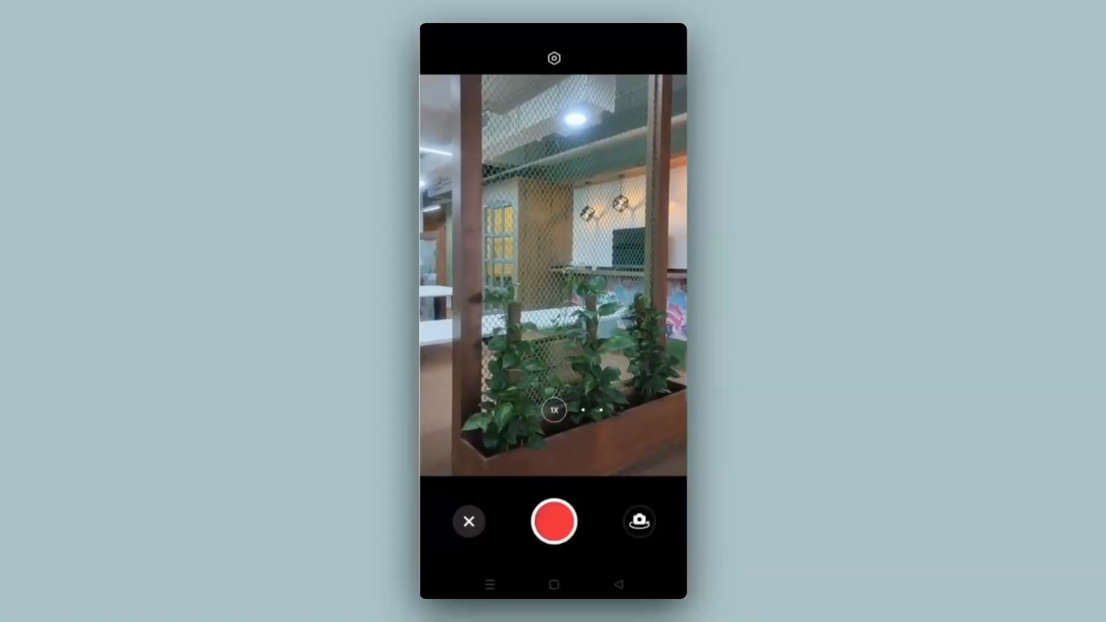
pyautogui.click(554, 522)
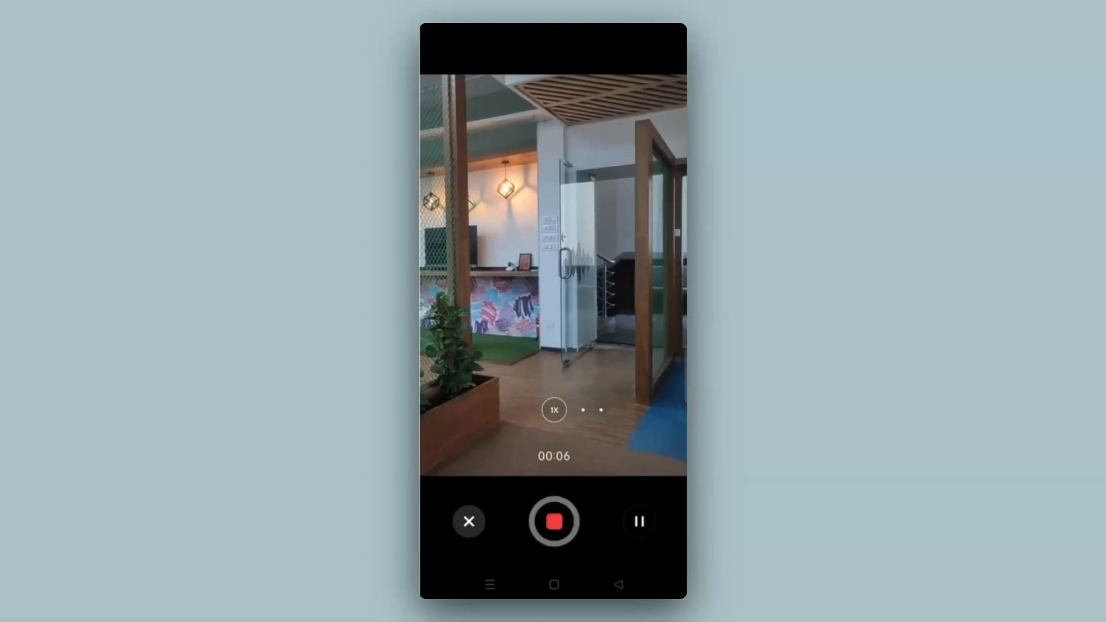
pyautogui.click(554, 522)
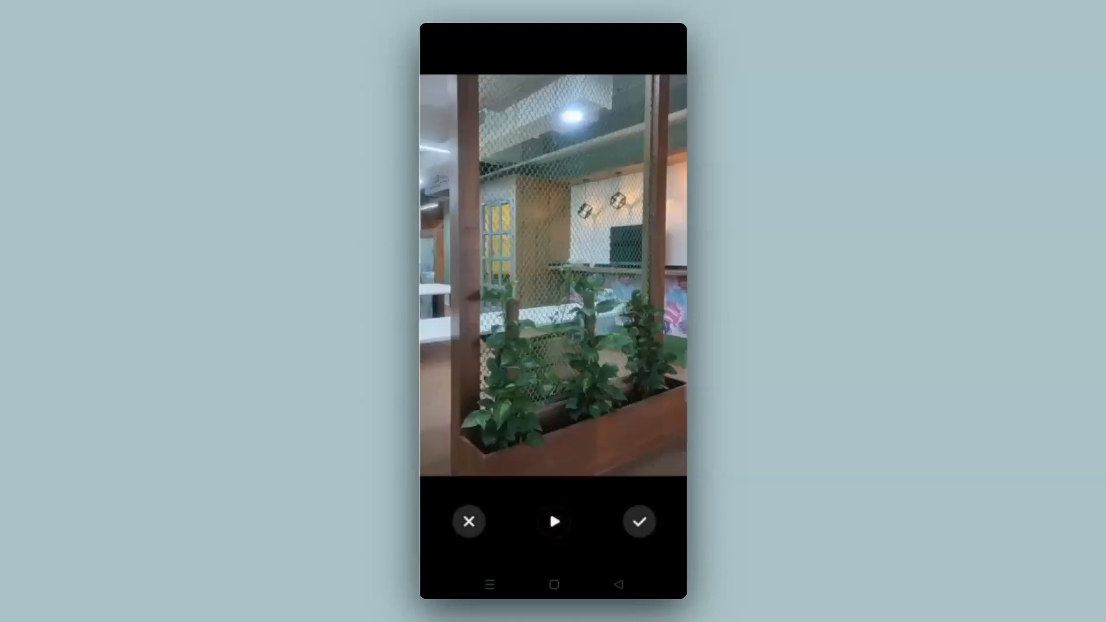
pyautogui.click(645, 522)
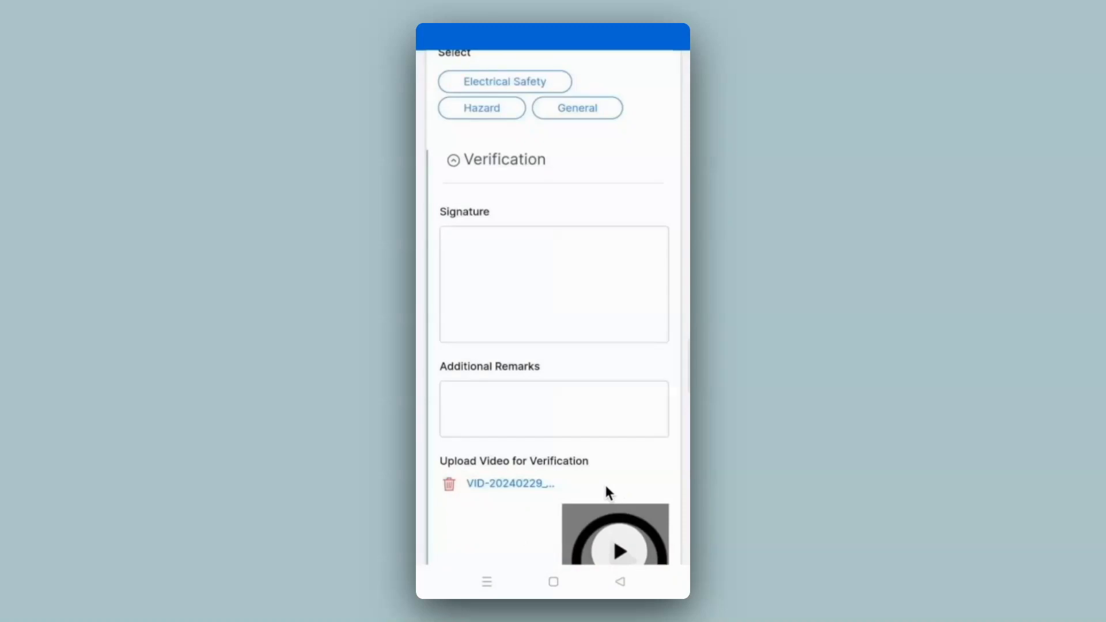
# Step: Complete the remaining inspection fields, including Yes for appropriate ventilation and a freehand signature, and submit the mobile form
pyautogui.scroll(8, 605, 487)
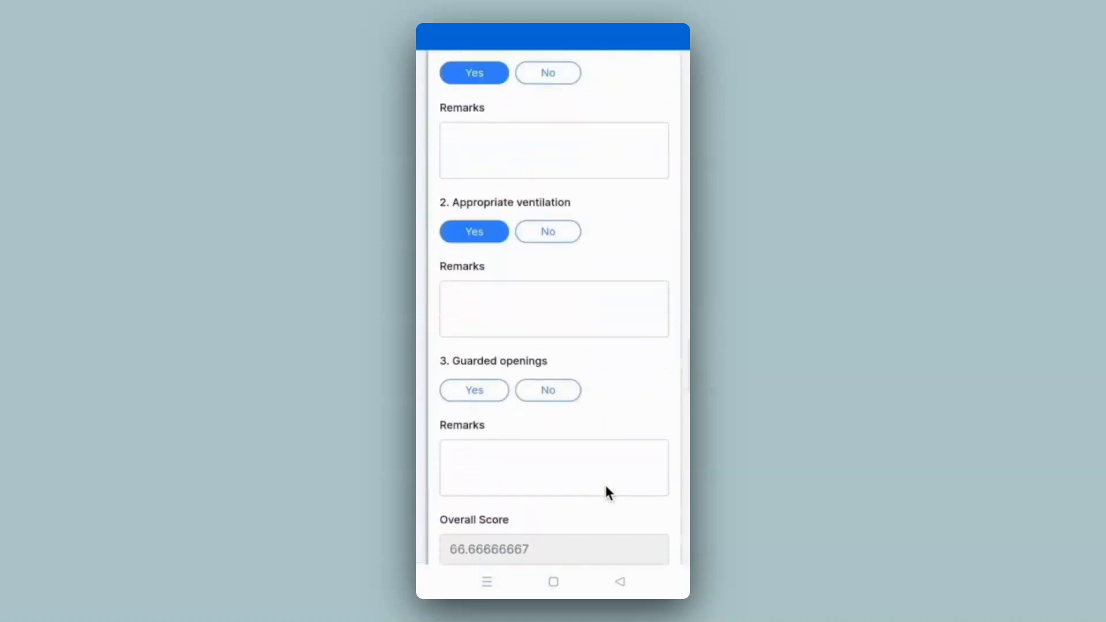
pyautogui.scroll(-3, 606, 485)
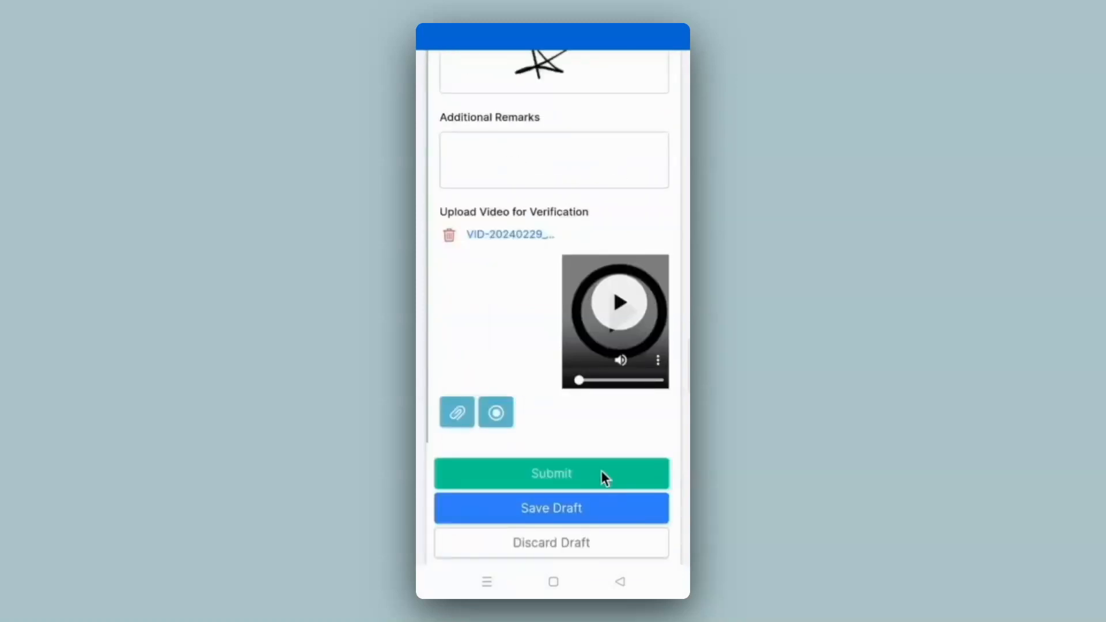
pyautogui.click(602, 472)
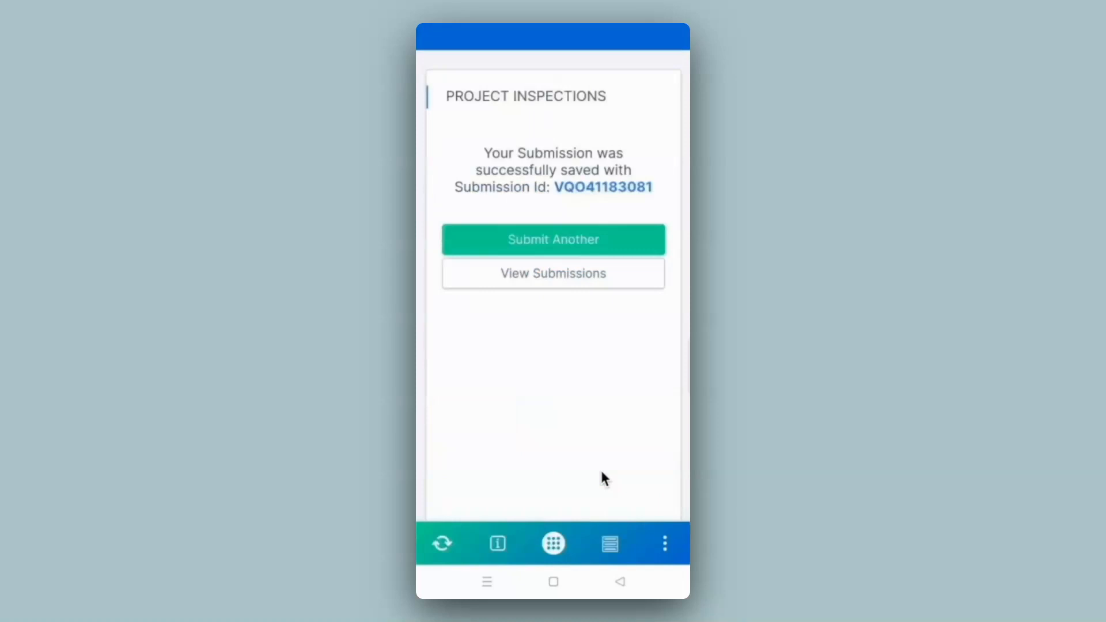
# Step: Open the new entry among the mobile submissions, review its answers, signature and recorded video, and close it
pyautogui.click(541, 275)
pyautogui.click(548, 139)
pyautogui.scroll(-15, 549, 142)
pyautogui.scroll(-1, 552, 147)
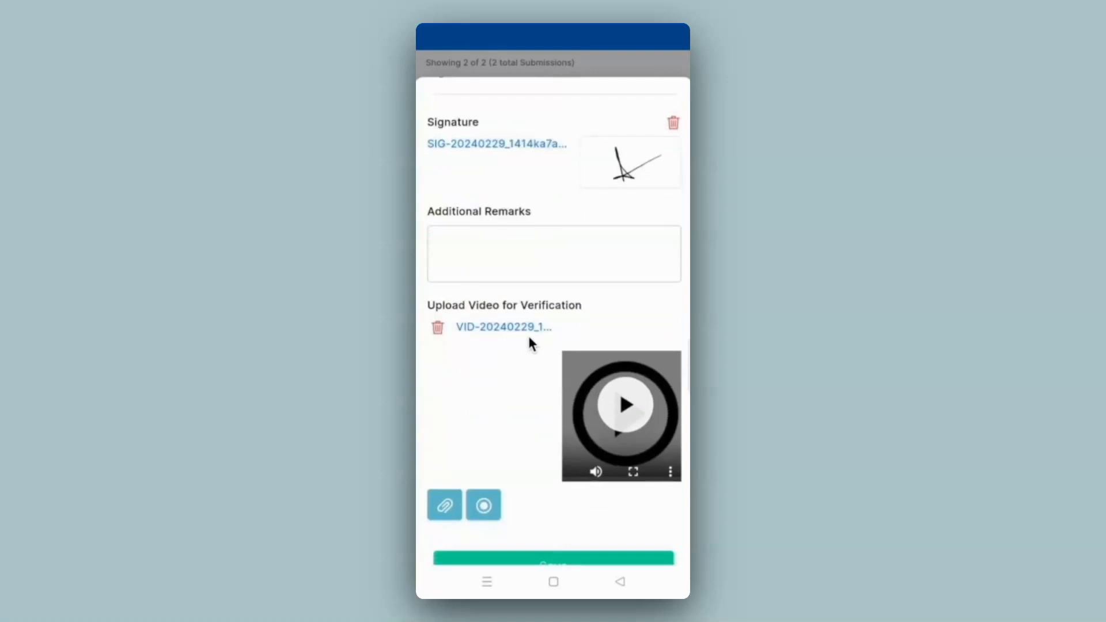
pyautogui.scroll(15, 529, 338)
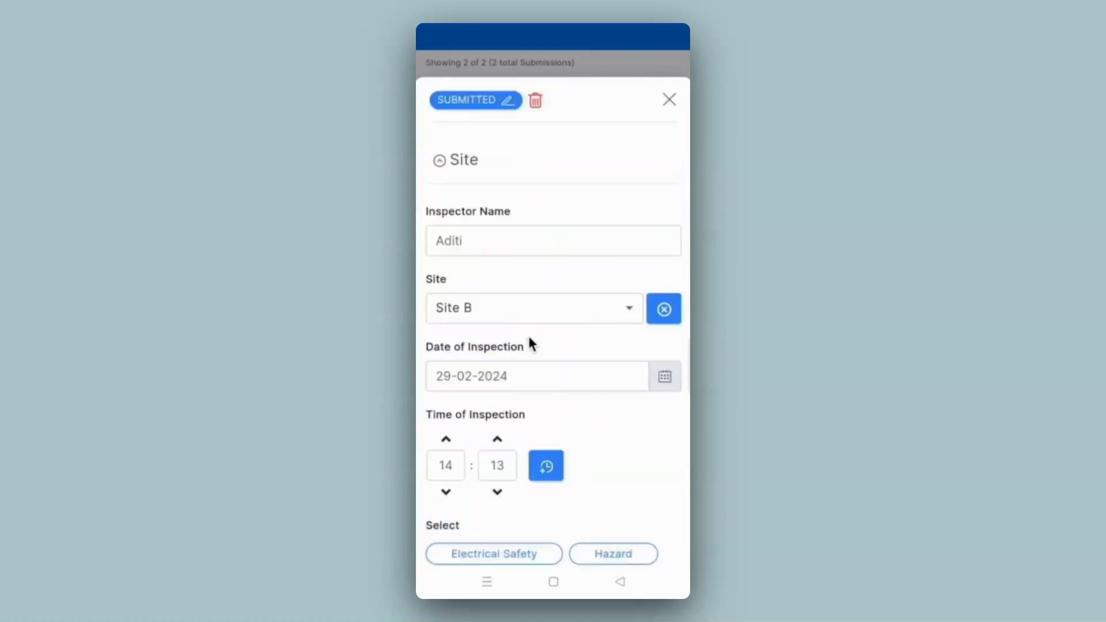
pyautogui.click(672, 97)
# Step: Switch to Clappia in the desktop browser and set the workplace's maximum file upload size to 20 MB, saving the limit
pyautogui.scroll(-15, 553, 288)
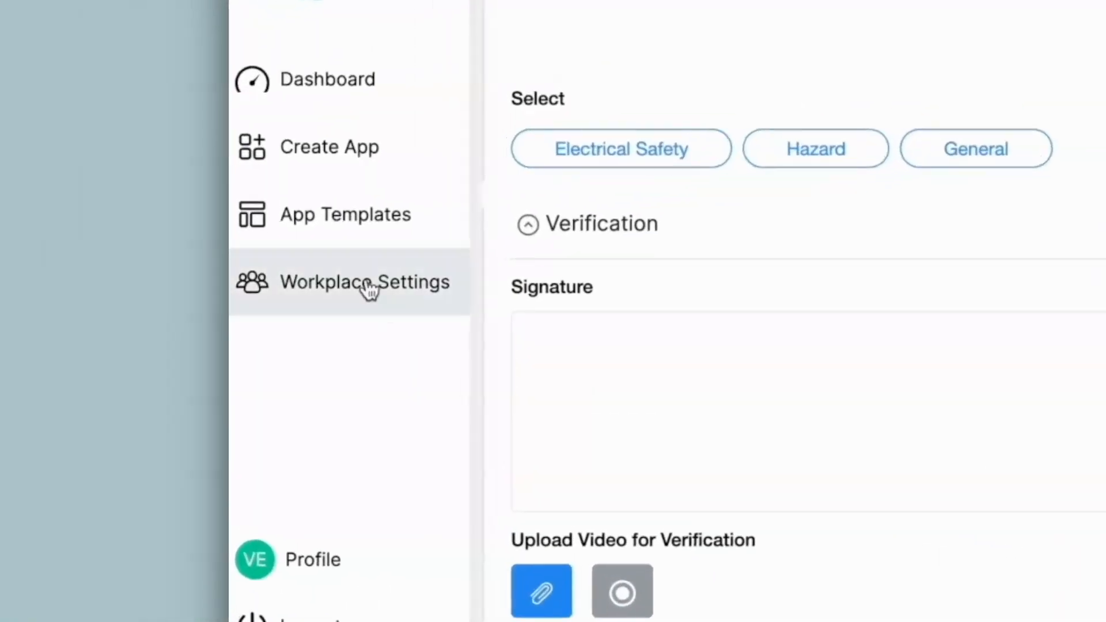
pyautogui.click(369, 288)
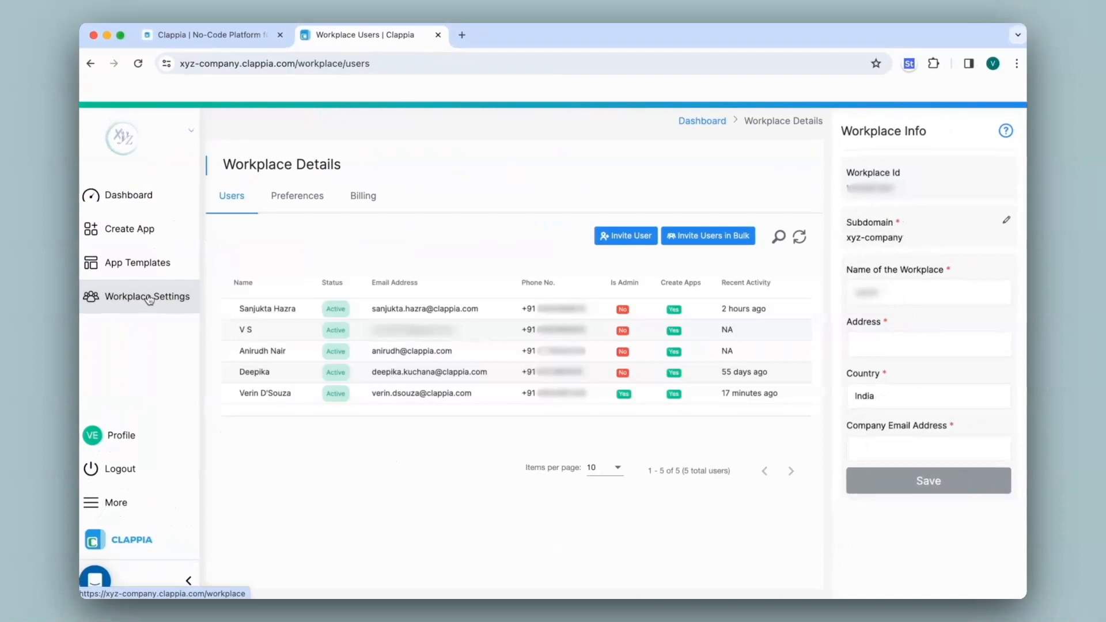
pyautogui.click(300, 208)
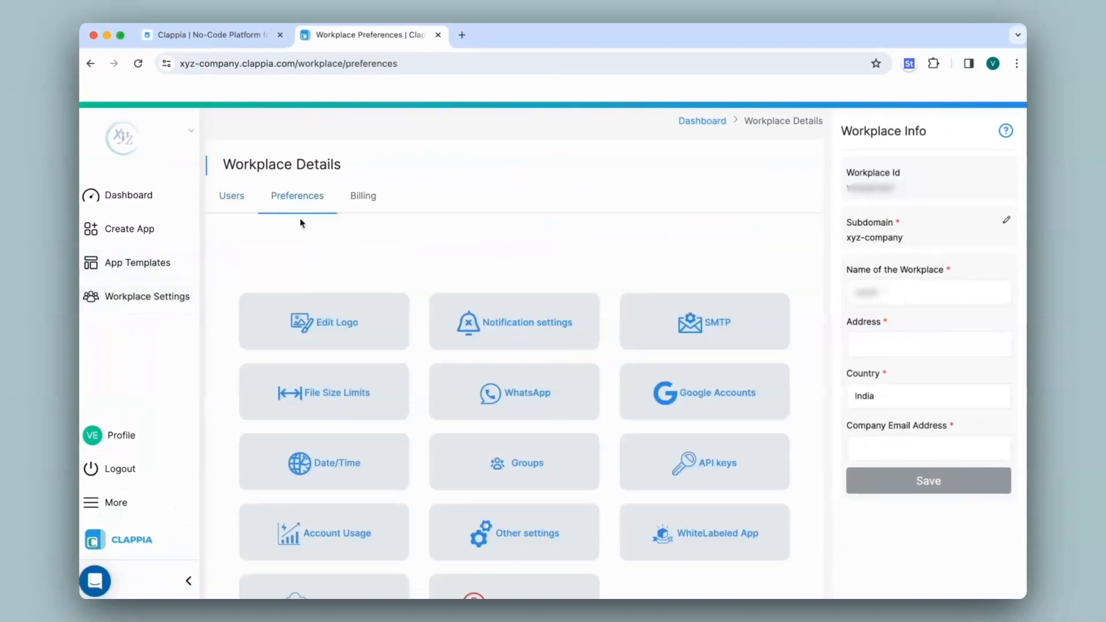
pyautogui.click(327, 394)
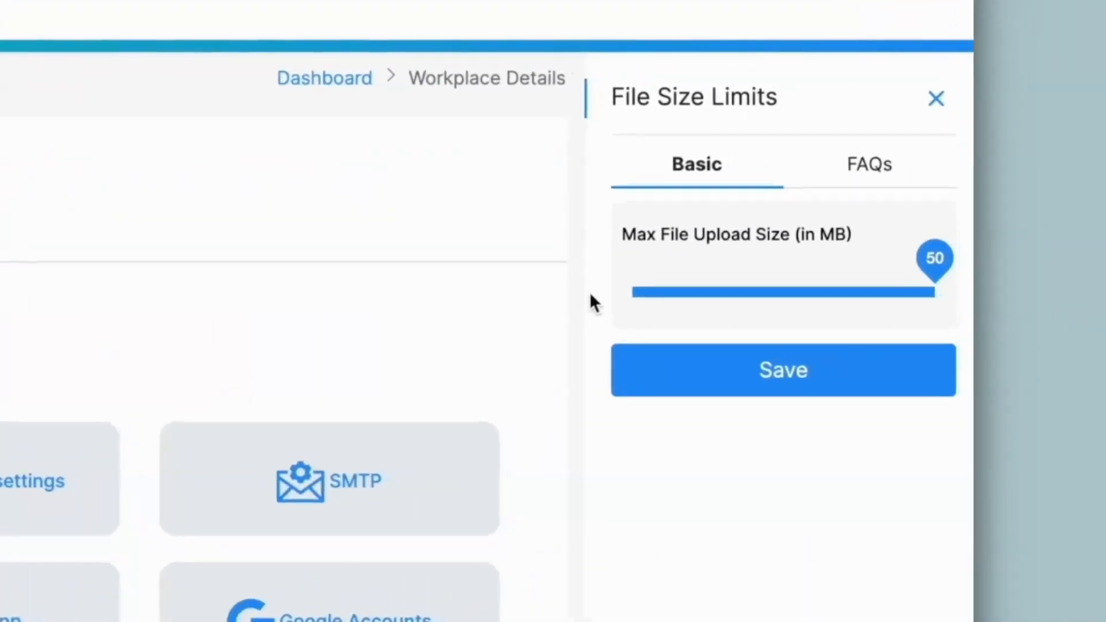
pyautogui.moveTo(933, 268); pyautogui.dragTo(751, 289)
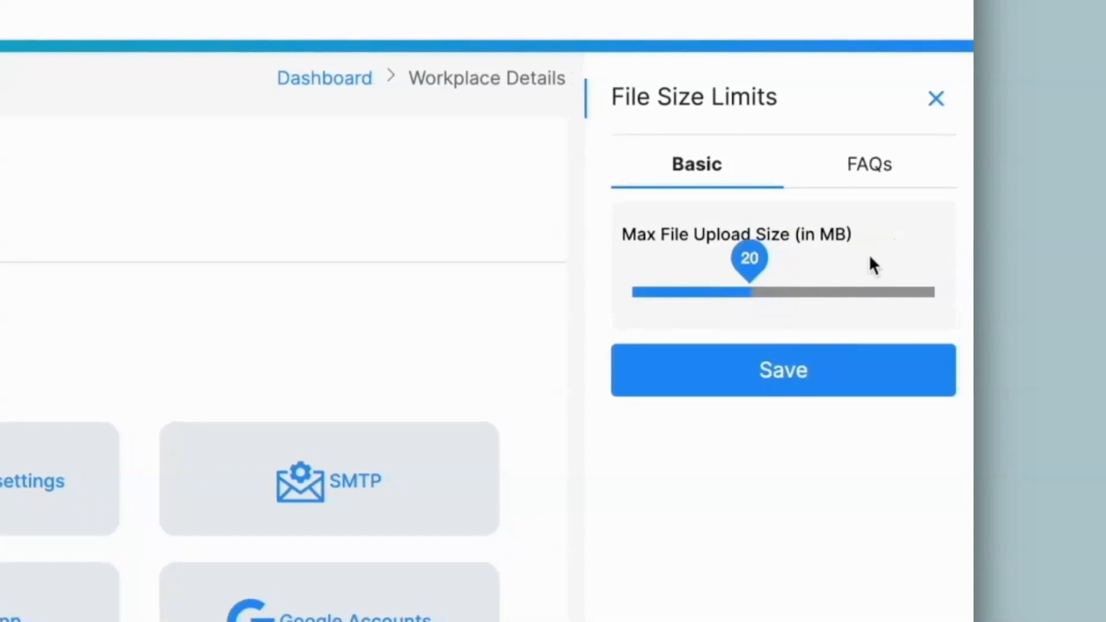
pyautogui.click(783, 388)
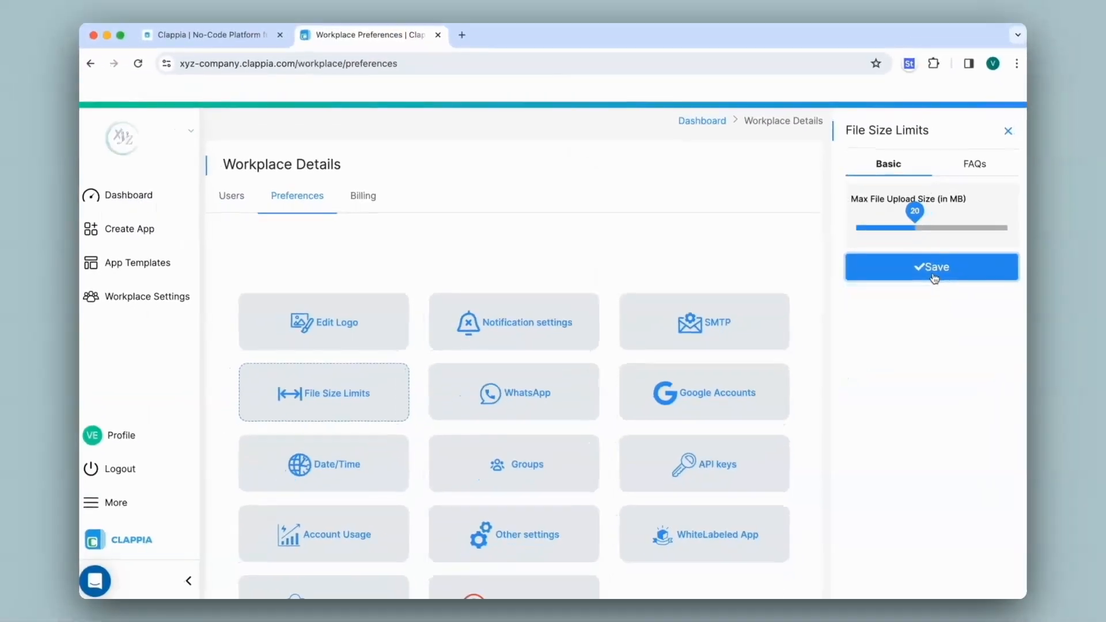
# Step: Try to upload Incident.mp4 from the Desktop folder to the video verification field of the Project Inspections form
pyautogui.click(164, 197)
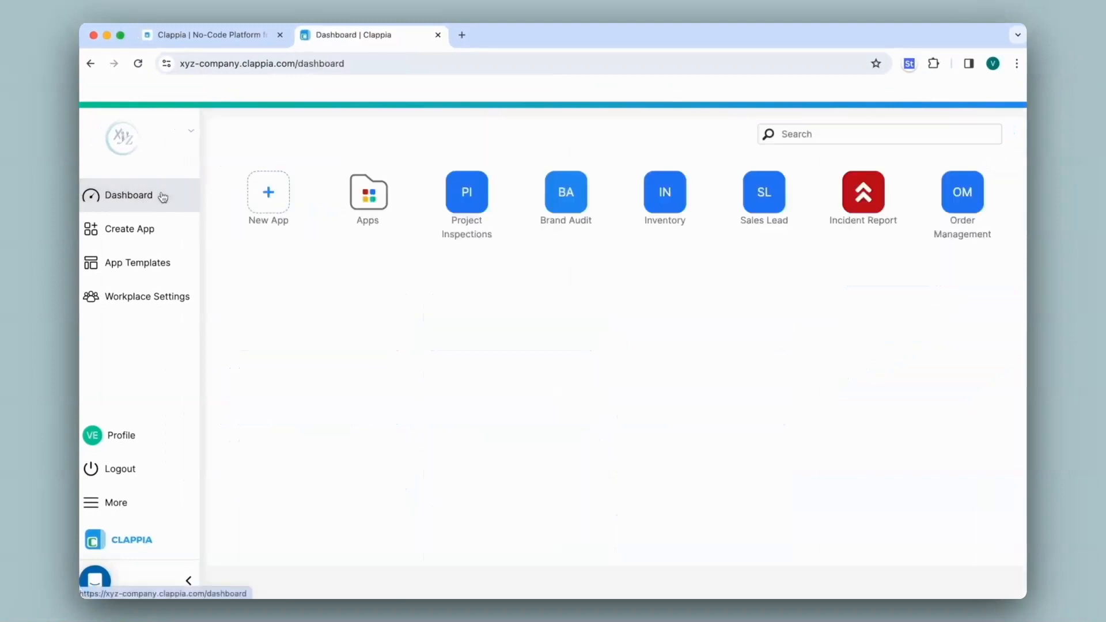
pyautogui.click(467, 199)
pyautogui.scroll(-3, 330, 386)
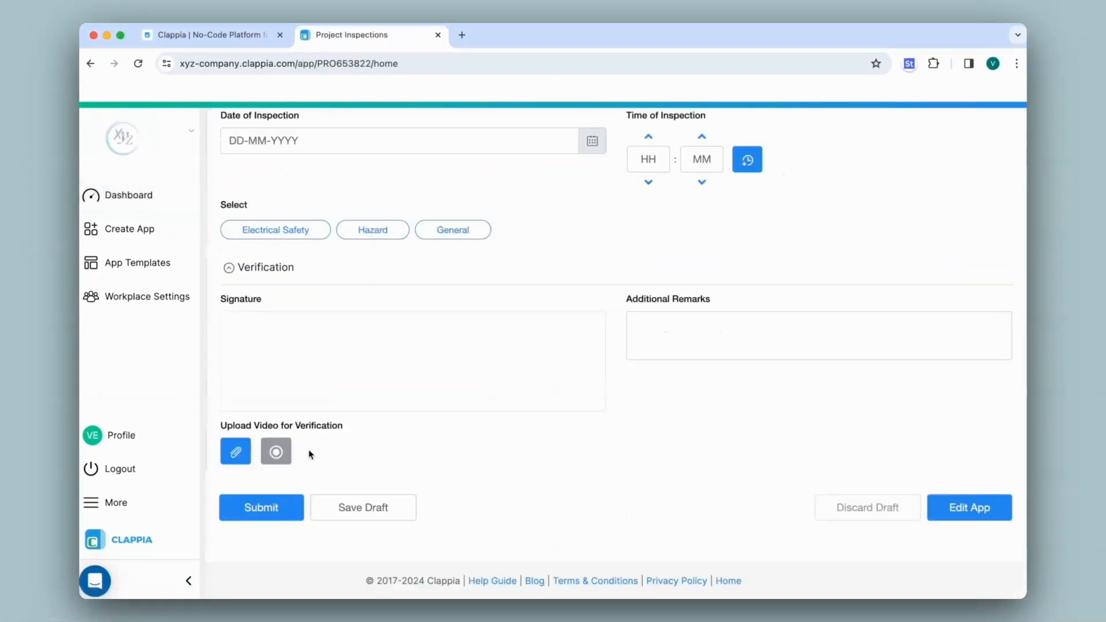
pyautogui.click(236, 452)
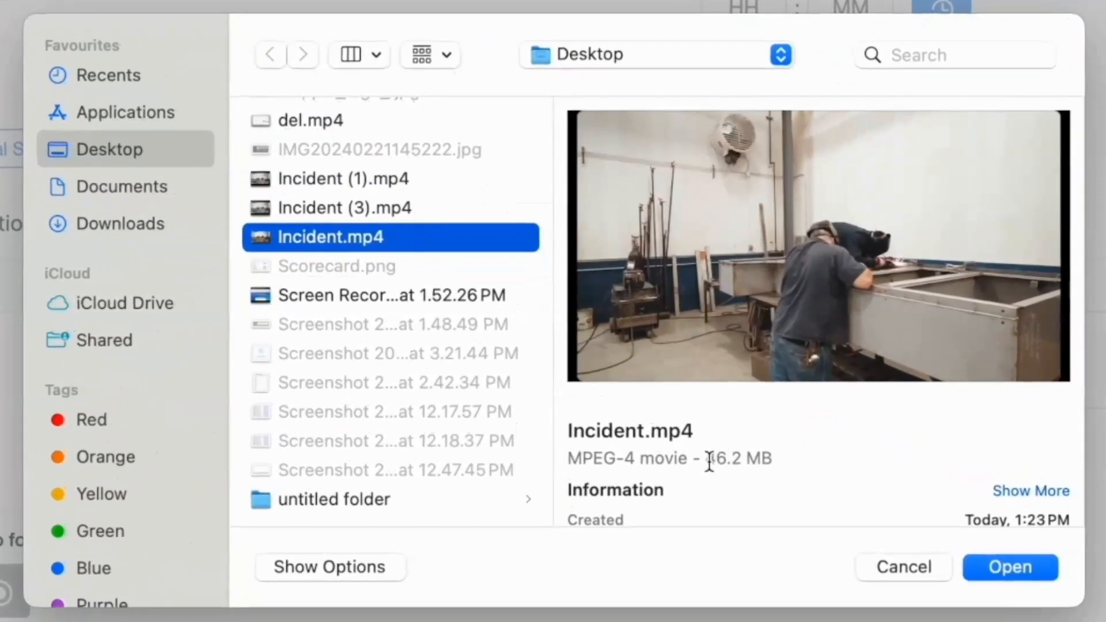
pyautogui.moveTo(631, 384); pyautogui.dragTo(660, 386)
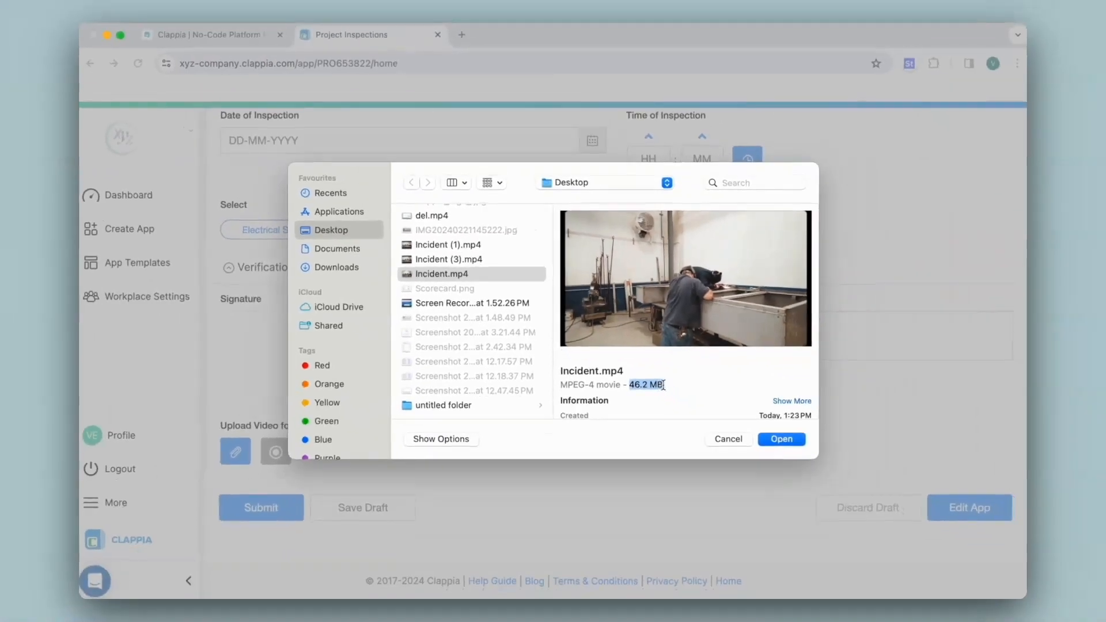
pyautogui.click(781, 439)
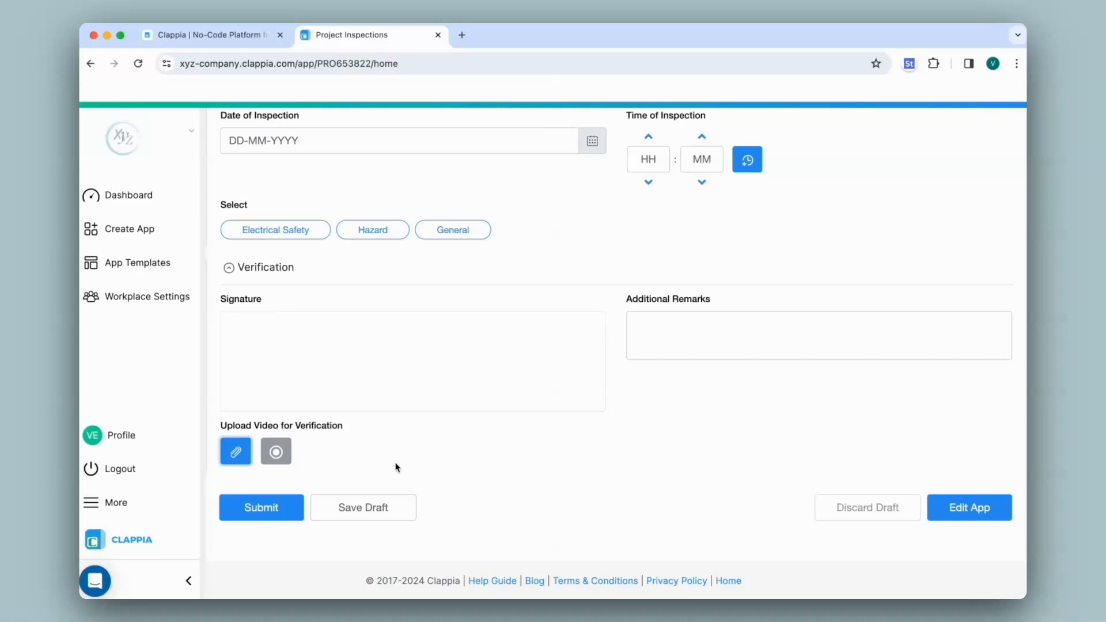
# Step: Give the Upload Video for Verification field in the app design the description "Max file size is 20MB" and save it
pyautogui.scroll(3, 392, 461)
pyautogui.click(266, 128)
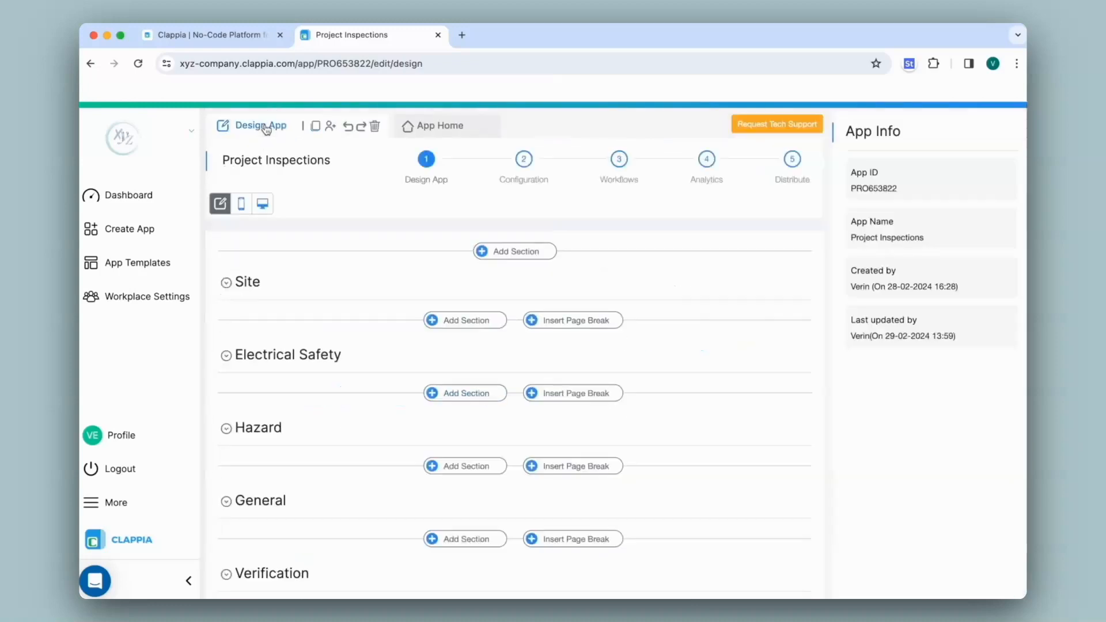
pyautogui.scroll(-4, 517, 369)
pyautogui.click(403, 571)
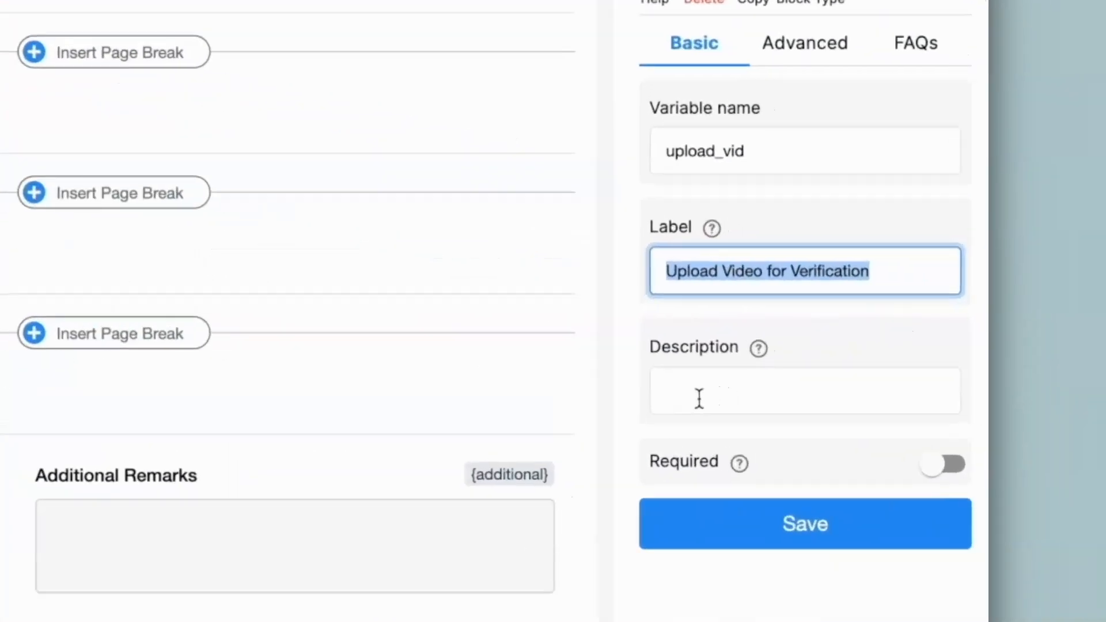
pyautogui.click(700, 398)
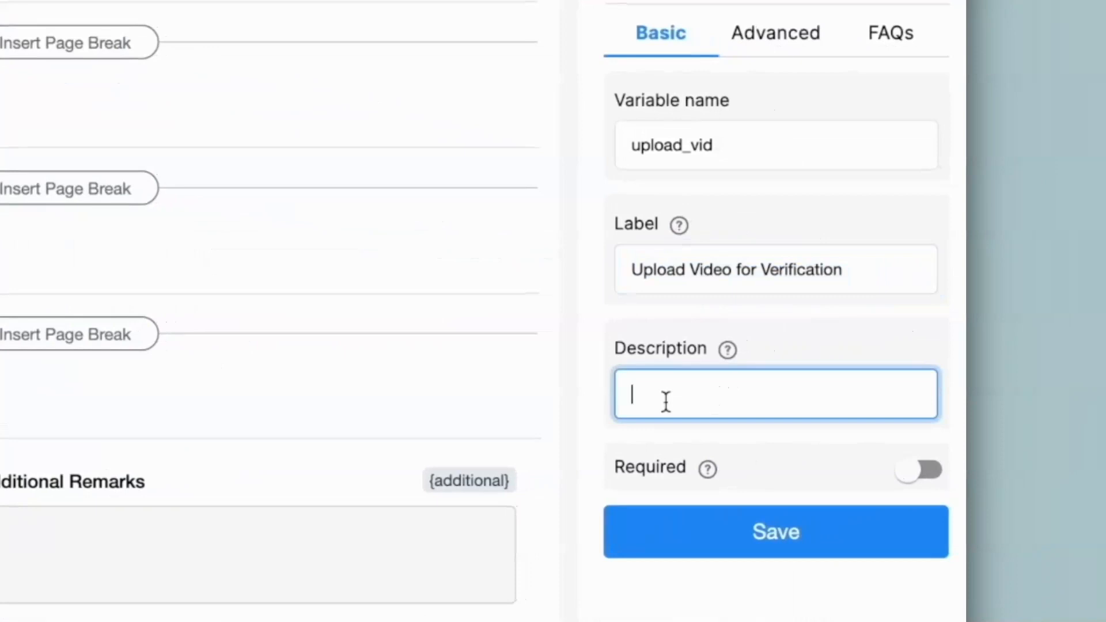
pyautogui.write('Max file size is 20MB')
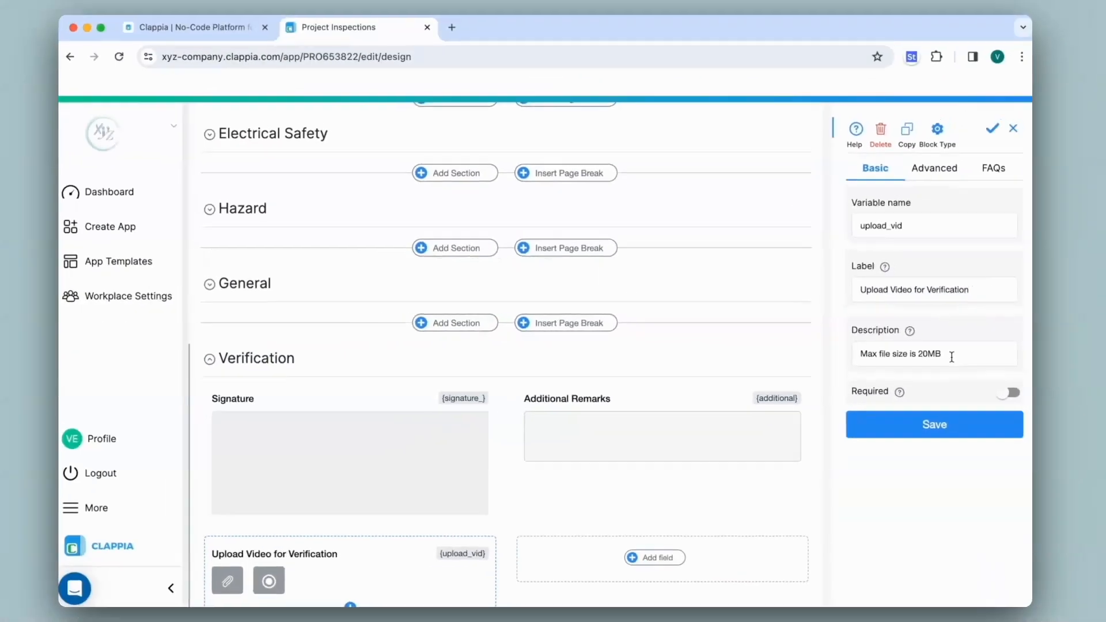
pyautogui.click(941, 425)
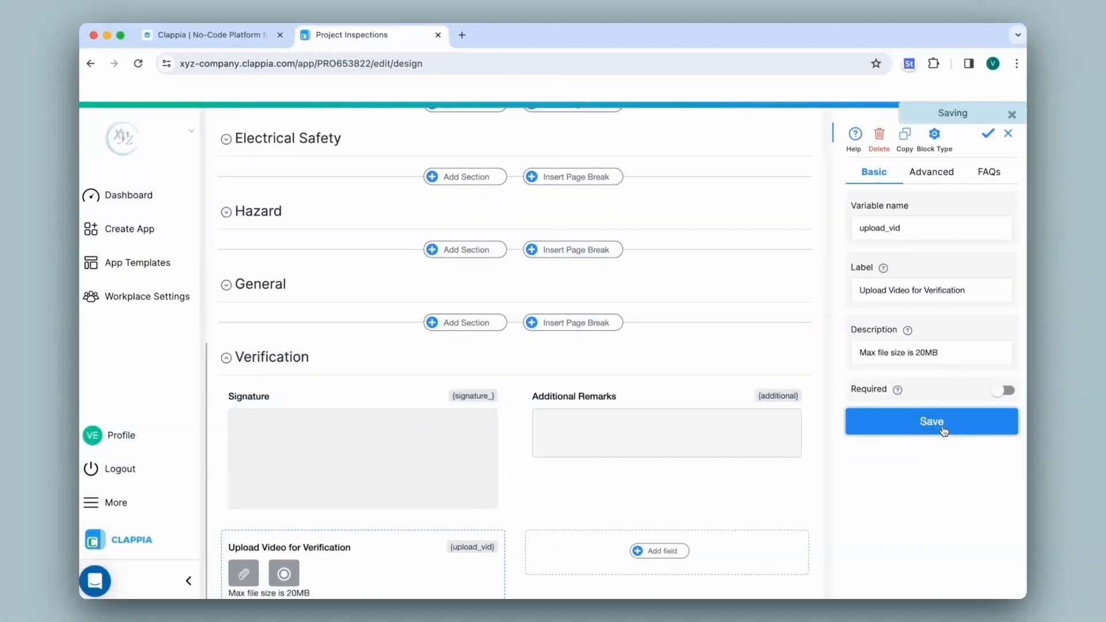
# Step: Upload Incident (1).mp4 from the Desktop folder to the video verification field on the app's home form
pyautogui.scroll(10, 520, 367)
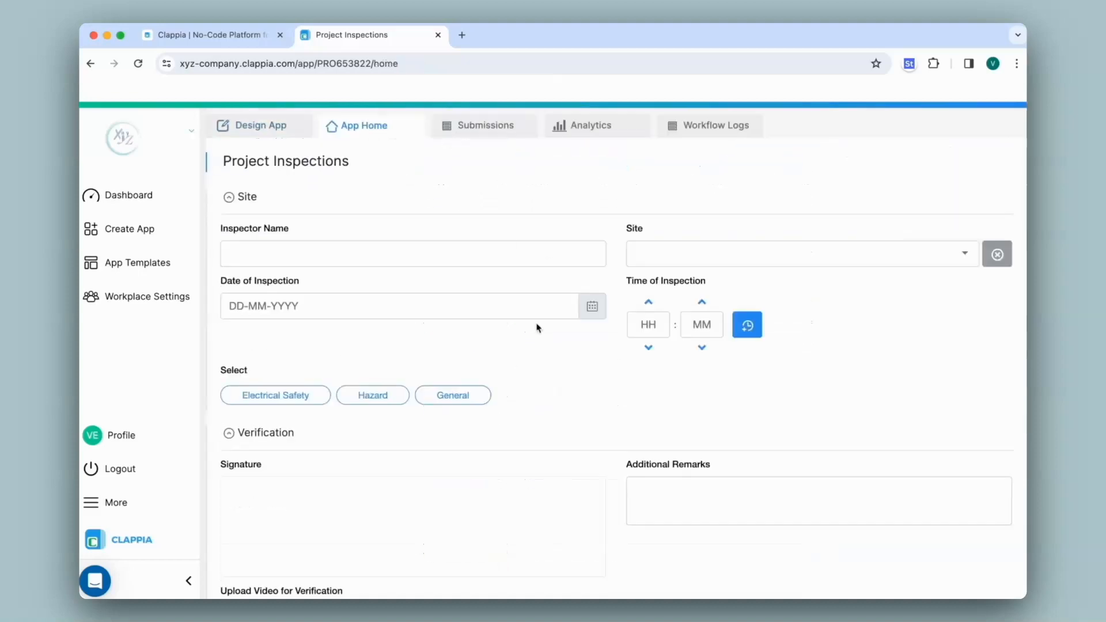
pyautogui.scroll(-5, 537, 343)
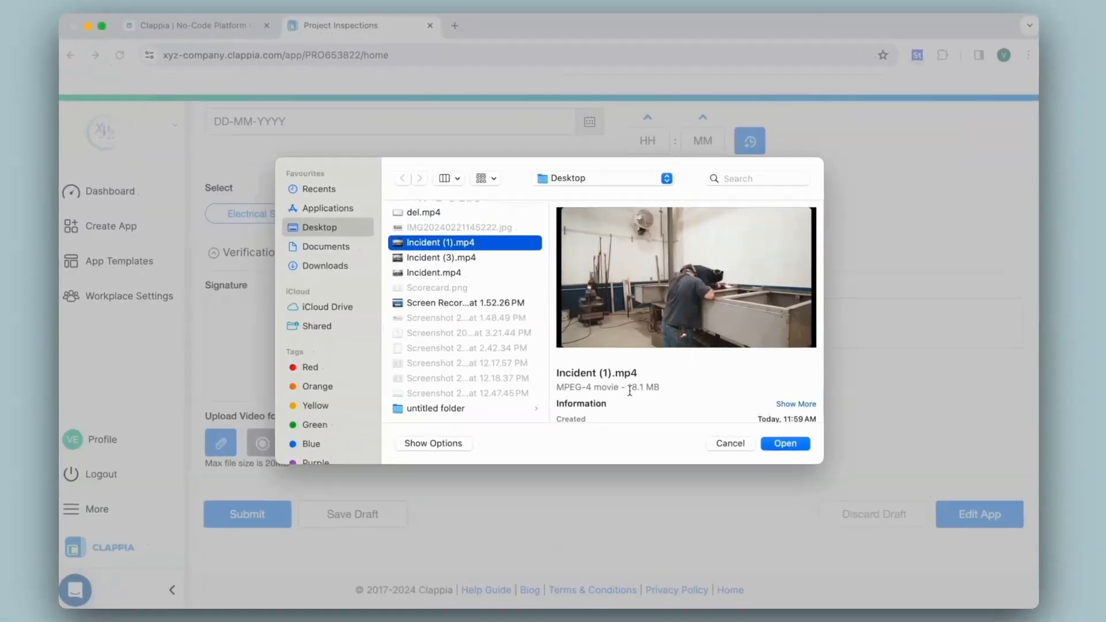
pyautogui.moveTo(629, 384); pyautogui.dragTo(661, 385)
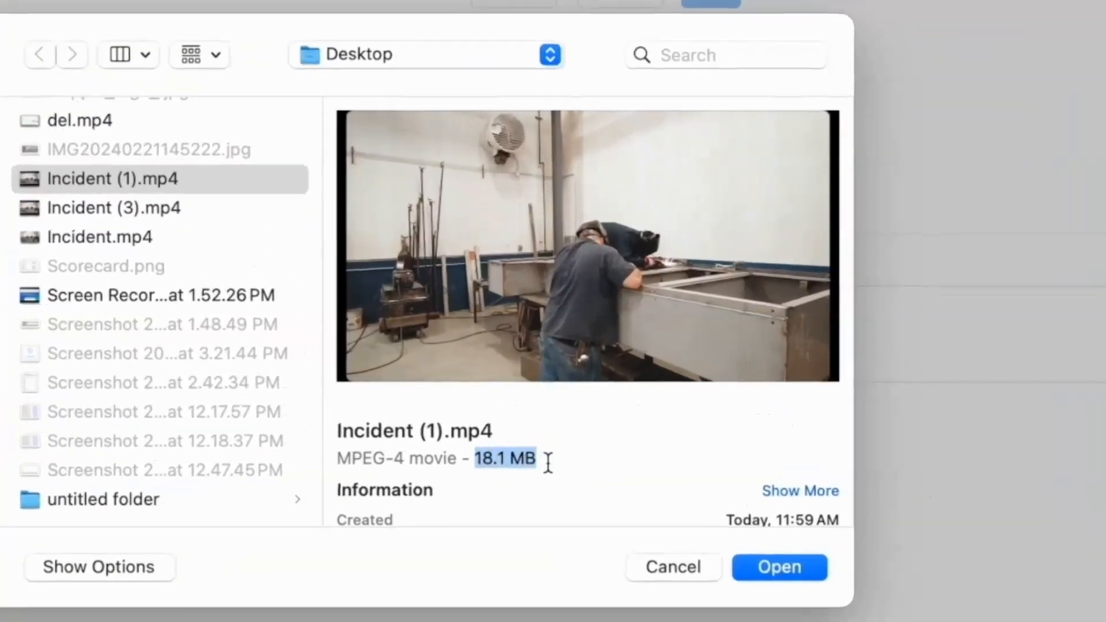
pyautogui.click(755, 562)
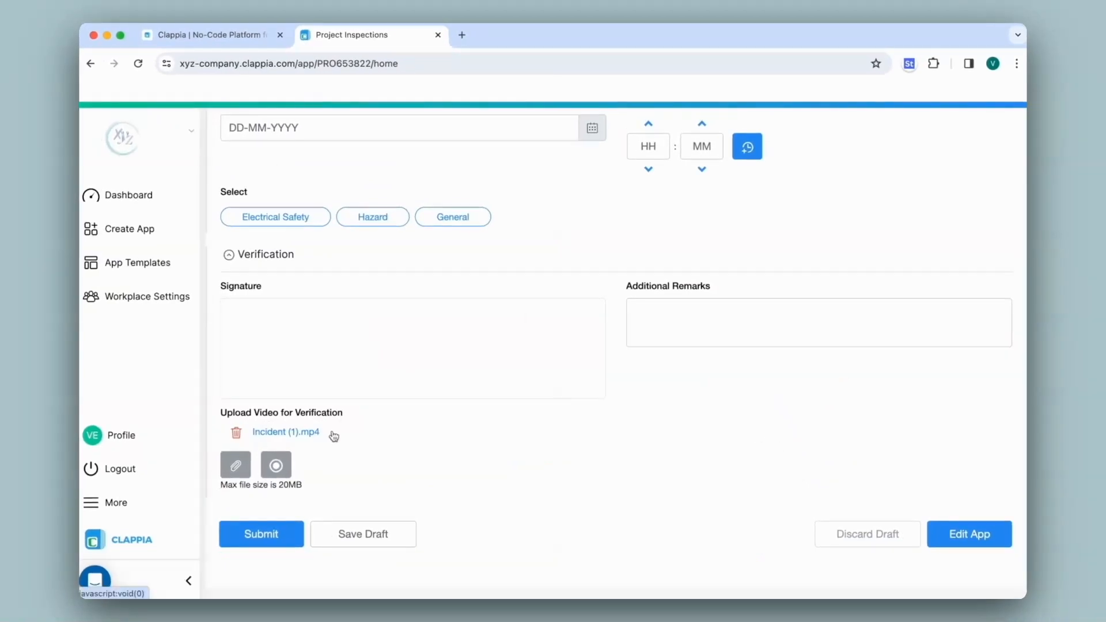
# Step: In the app design, set the Upload Video for Verification field's maximum number of files allowed to 10 and save it
pyautogui.scroll(5, 333, 434)
pyautogui.click(263, 125)
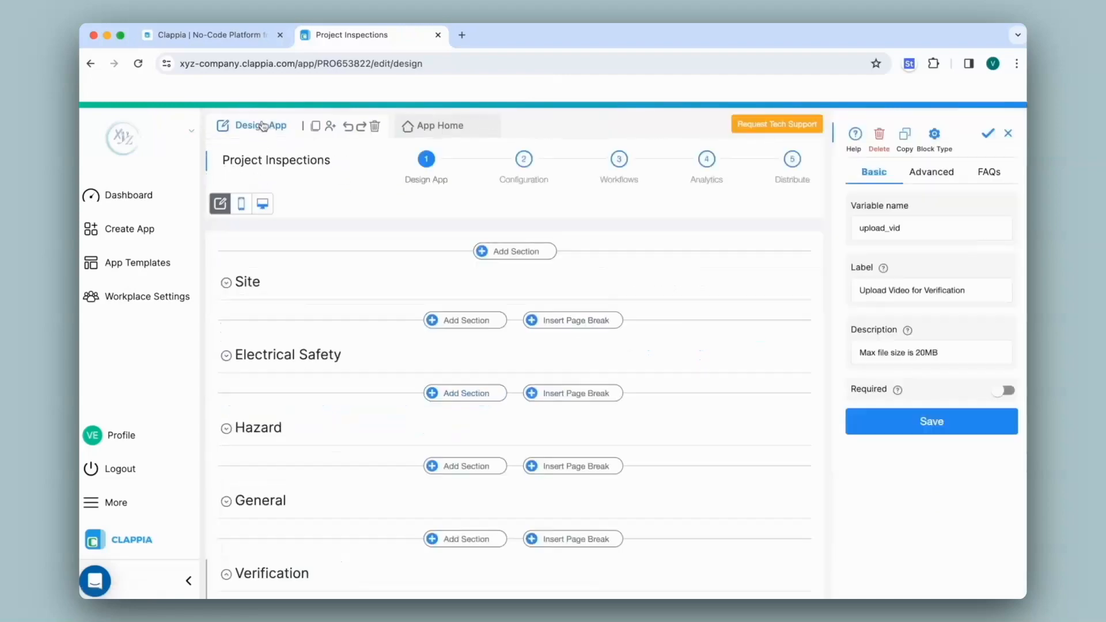
pyautogui.scroll(-6, 517, 282)
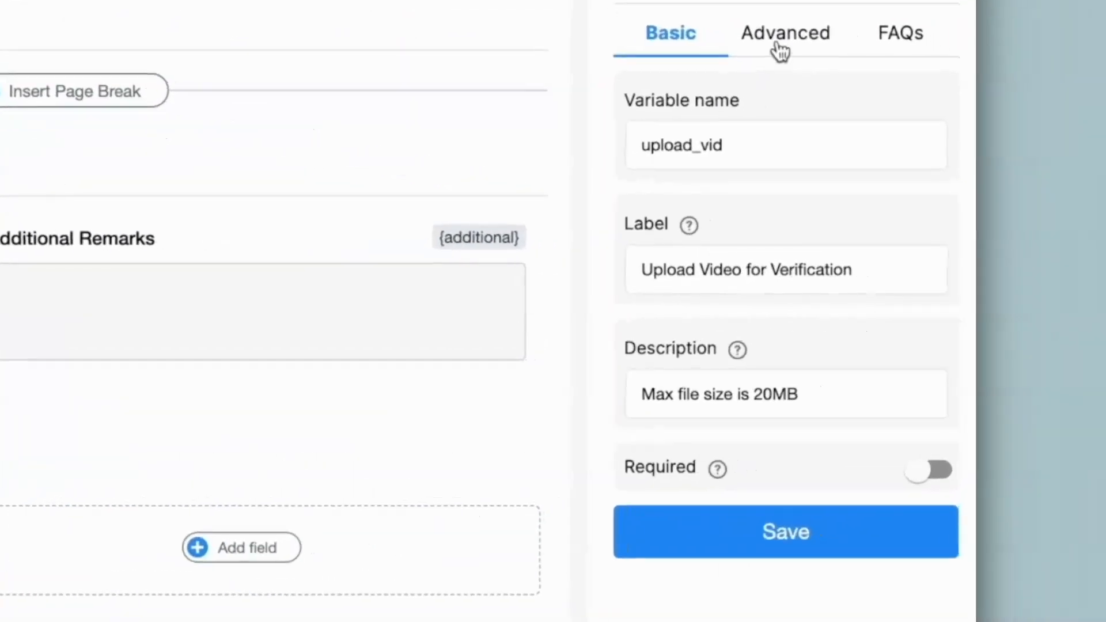
pyautogui.click(928, 175)
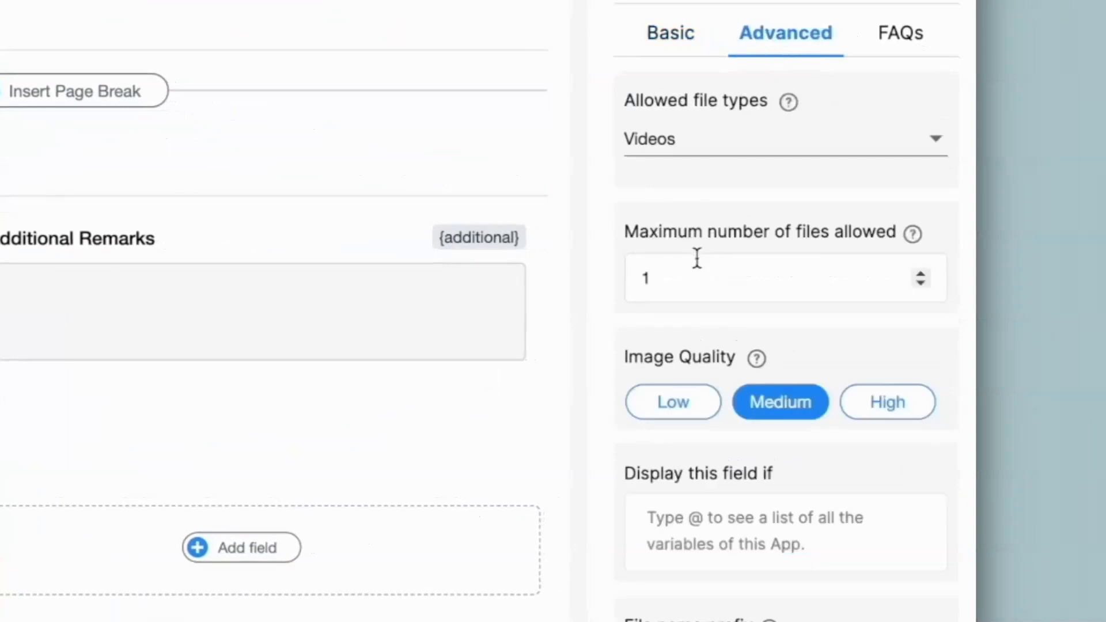
pyautogui.click(668, 284)
pyautogui.write('0')
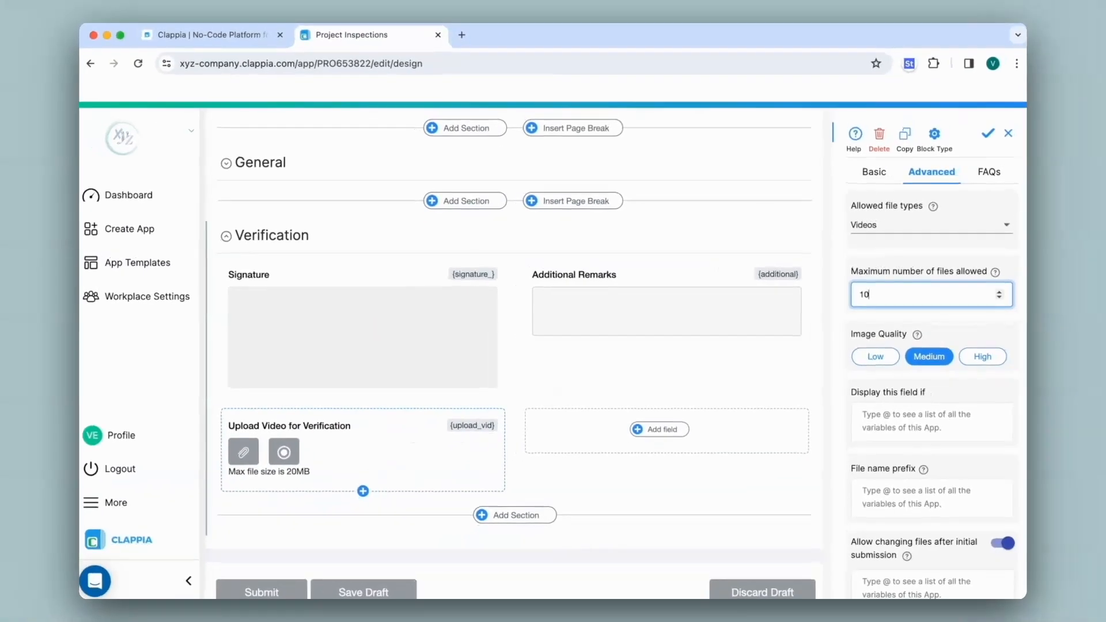
pyautogui.scroll(-3, 871, 376)
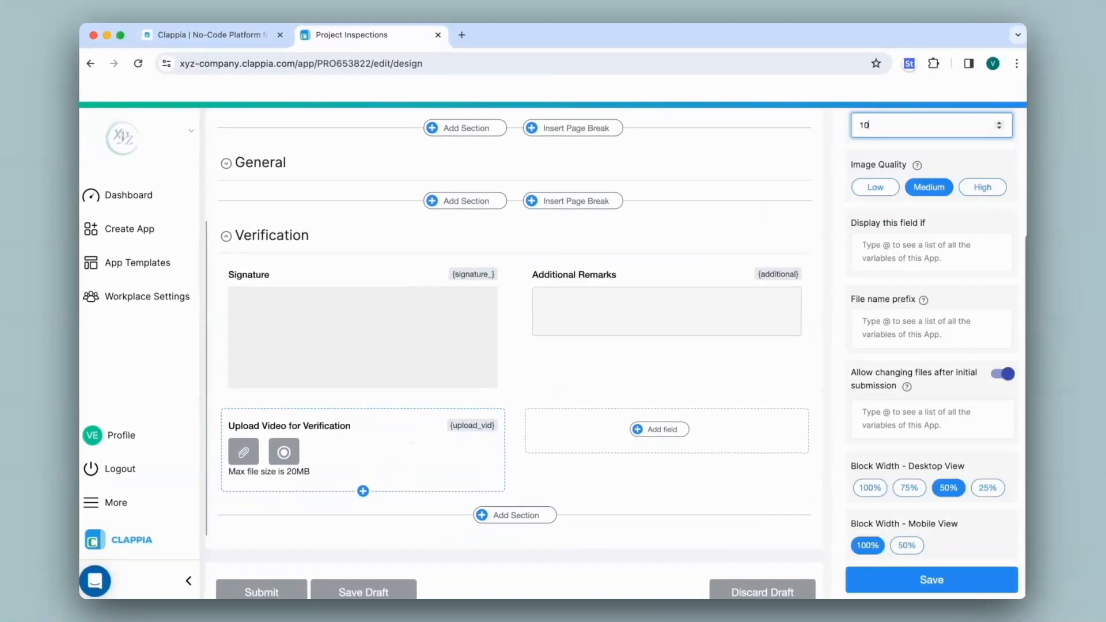
pyautogui.click(925, 591)
# Step: Upload Incident (1).mp4 and Incident (3).mp4 from the Desktop folder to the video verification field on the app's home form
pyautogui.scroll(6, 512, 388)
pyautogui.click(452, 127)
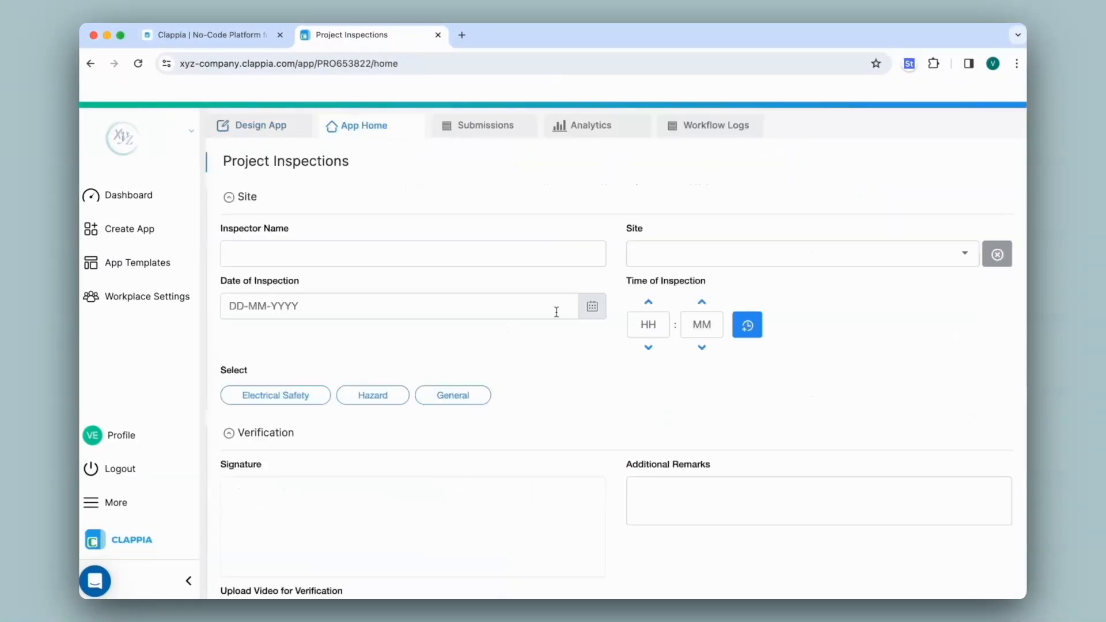
pyautogui.scroll(-5, 550, 296)
pyautogui.click(235, 439)
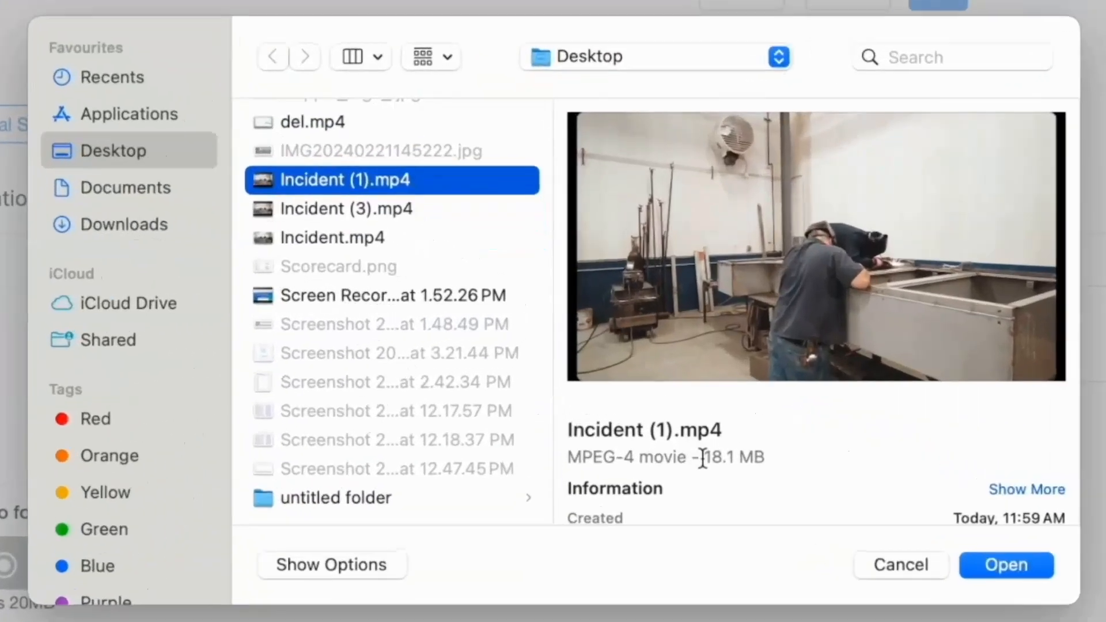
pyautogui.moveTo(627, 384); pyautogui.dragTo(663, 386)
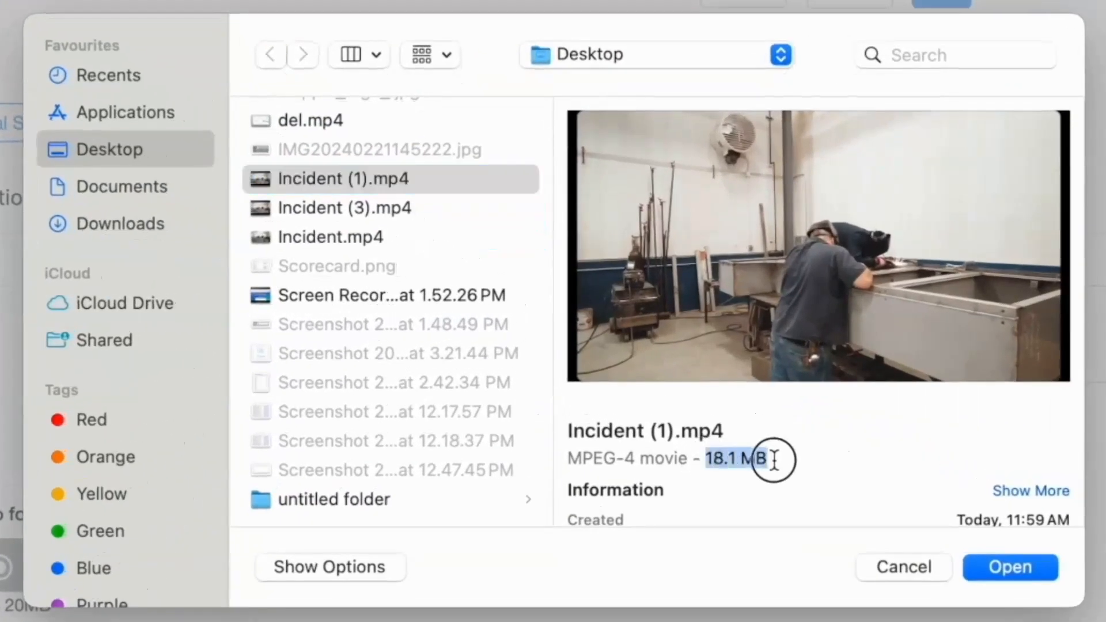
pyautogui.click(1010, 568)
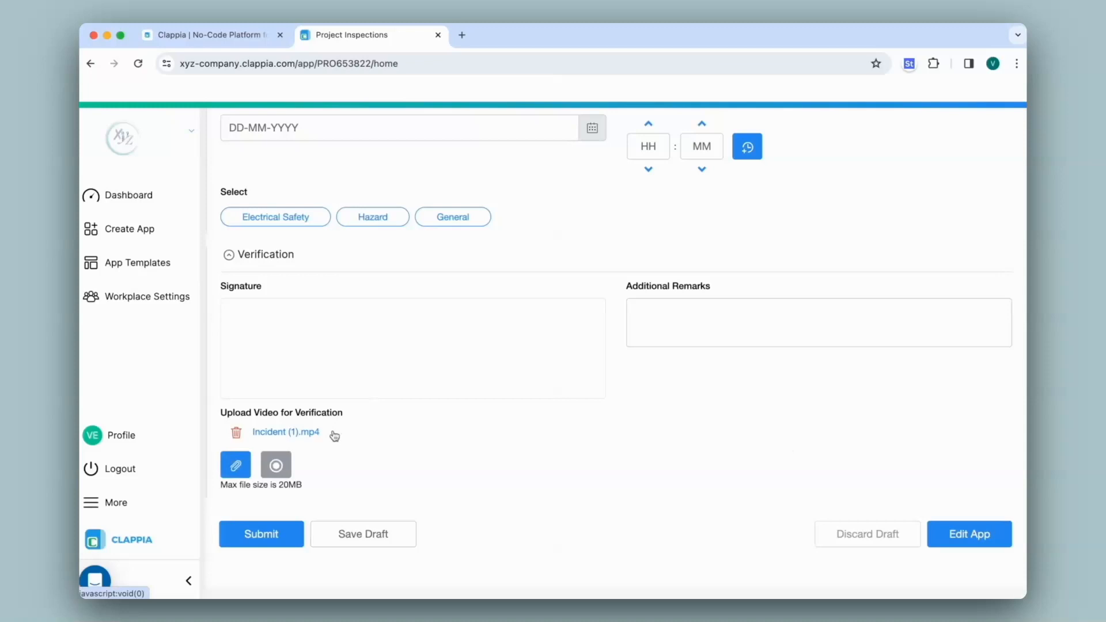
pyautogui.click(235, 465)
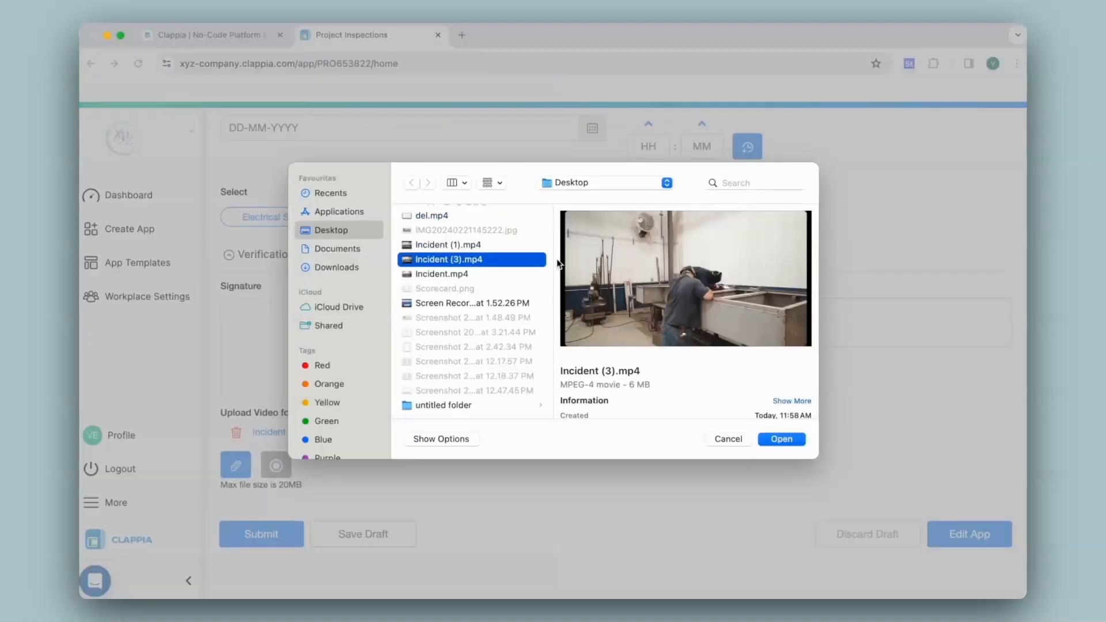
pyautogui.click(781, 438)
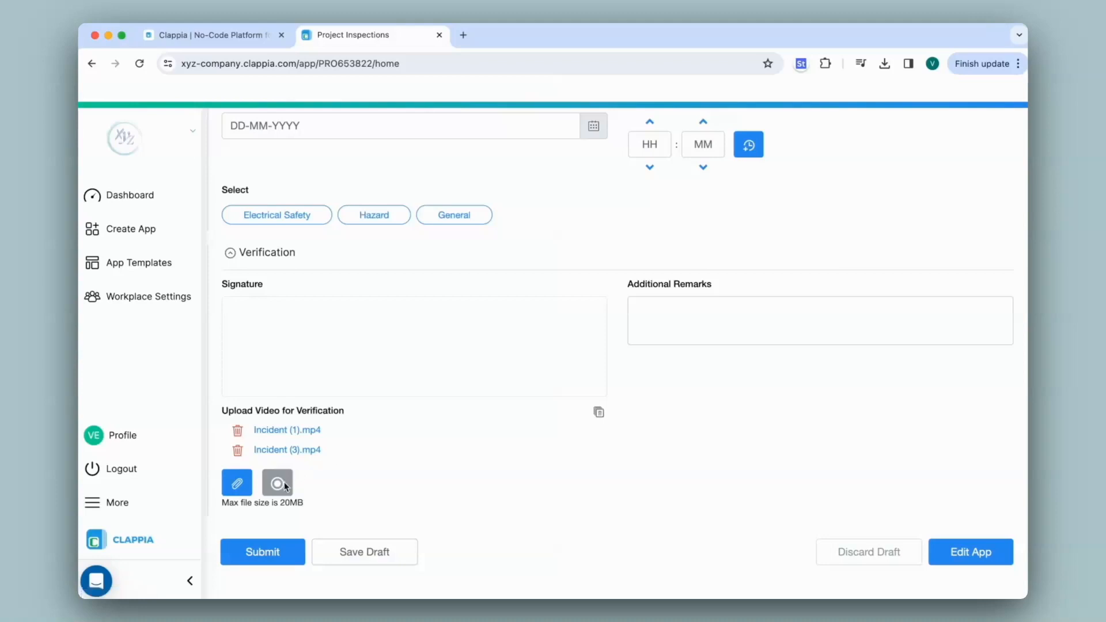
# Step: Give the Upload Video for Verification field in the app design the file name prefix "Company", including the quotation marks, and save it
pyautogui.scroll(4, 284, 483)
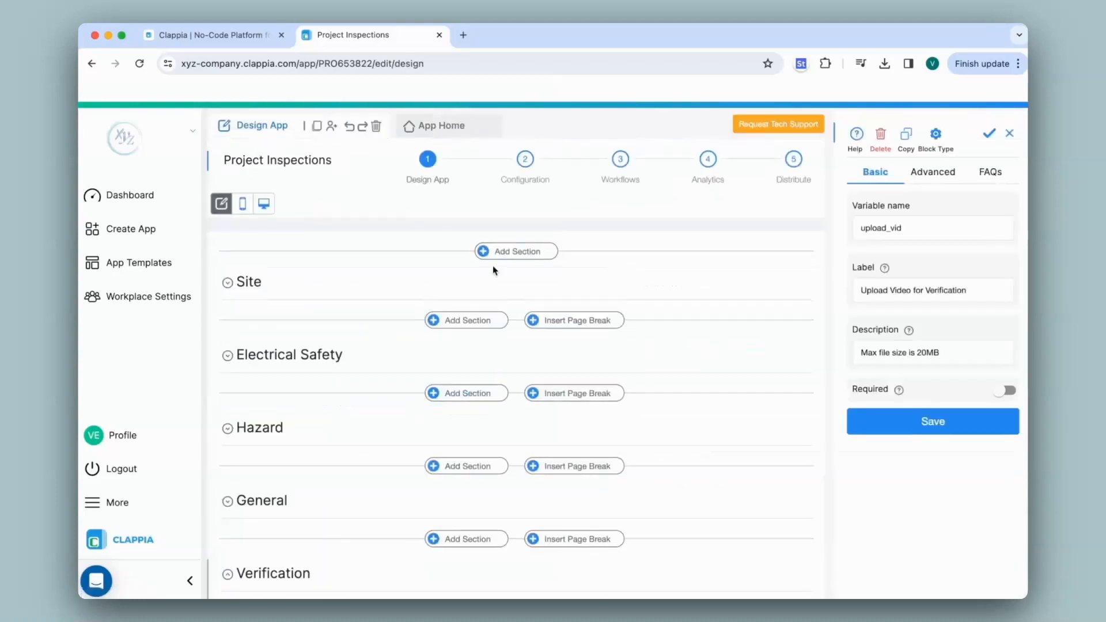
pyautogui.scroll(-8, 516, 275)
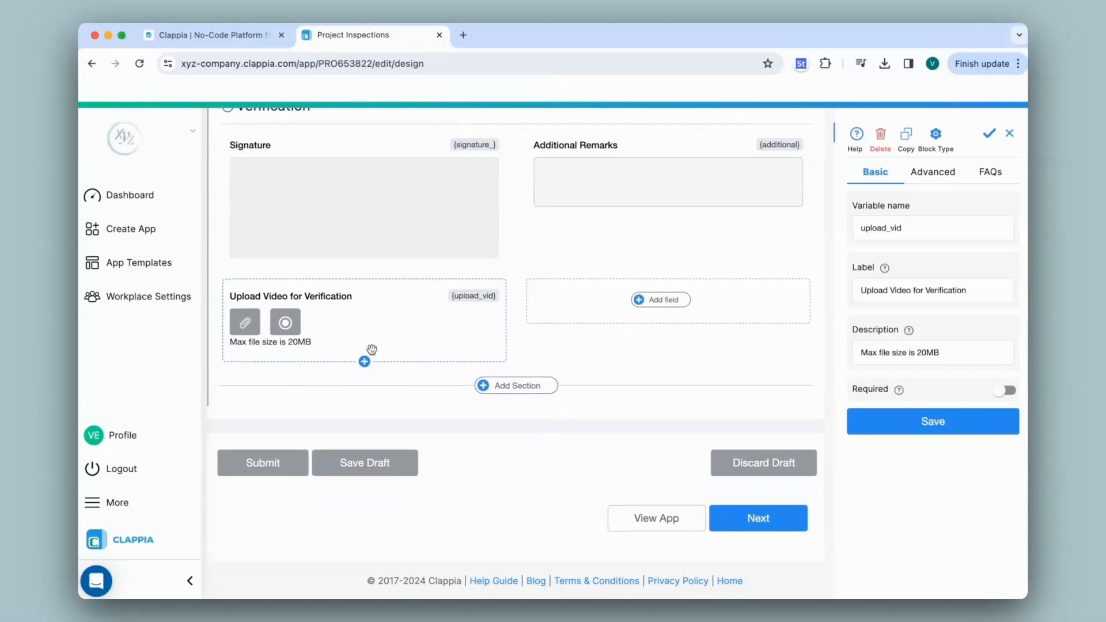
pyautogui.click(933, 172)
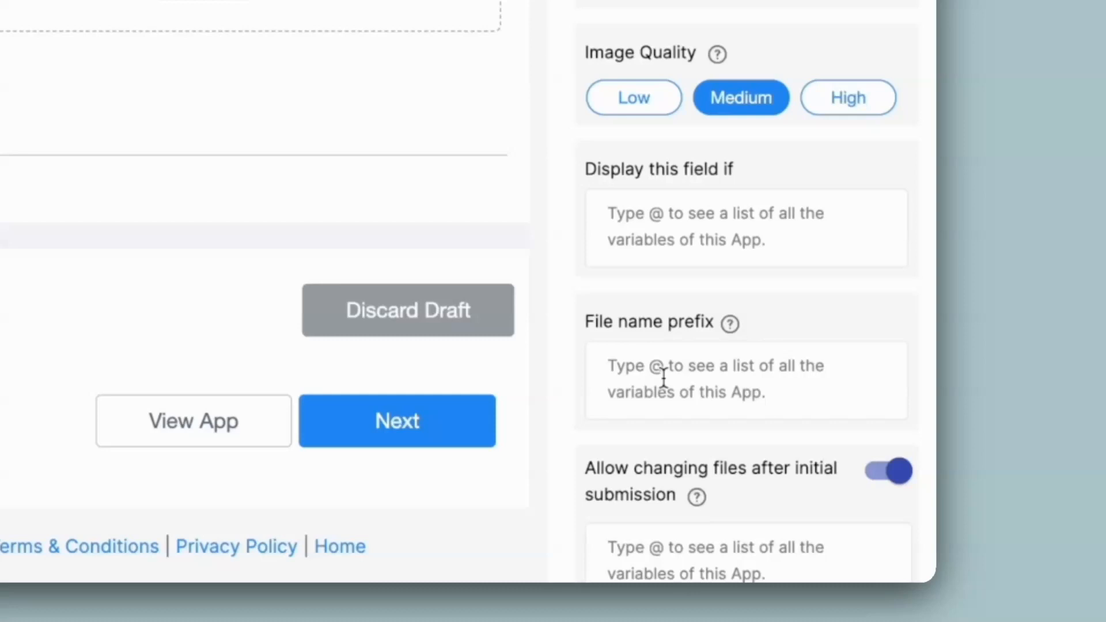
pyautogui.write('"Company"')
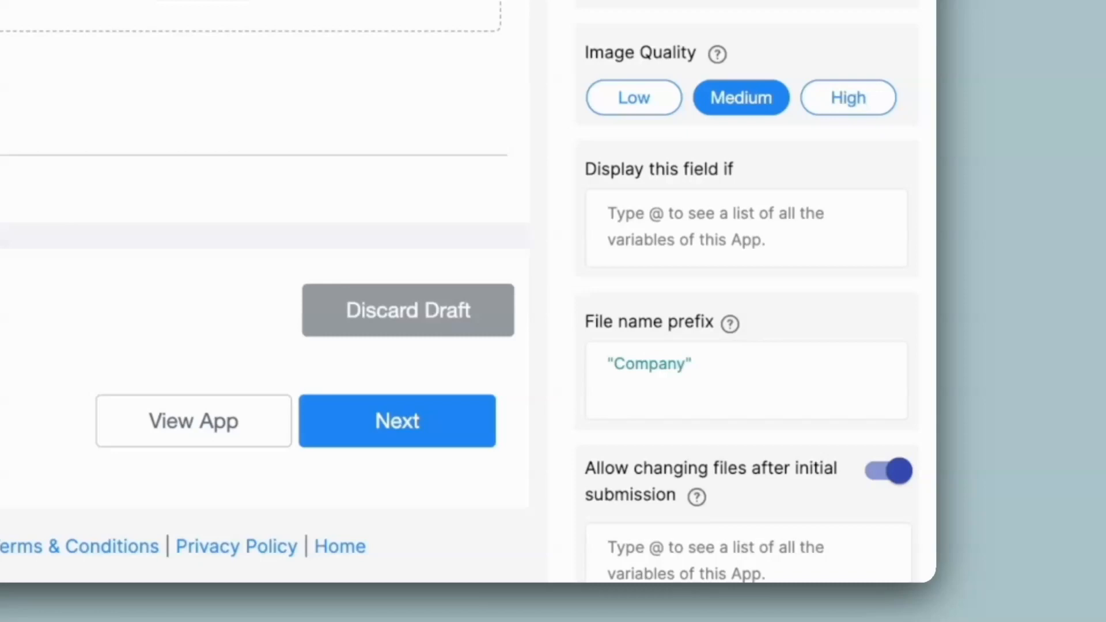
pyautogui.scroll(-3, 749, 288)
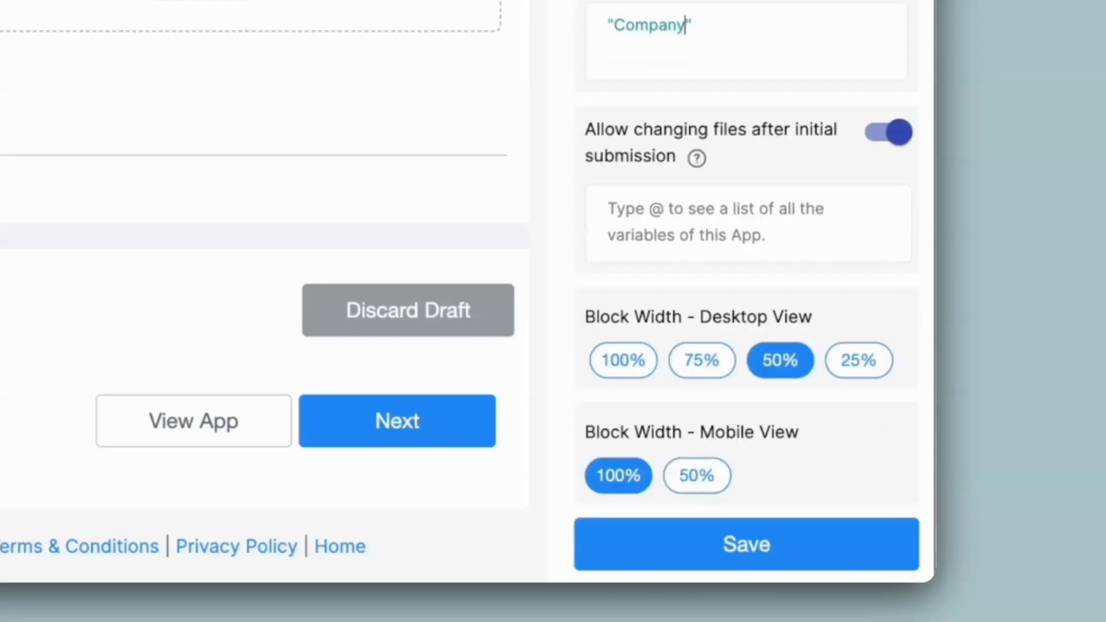
pyautogui.click(686, 545)
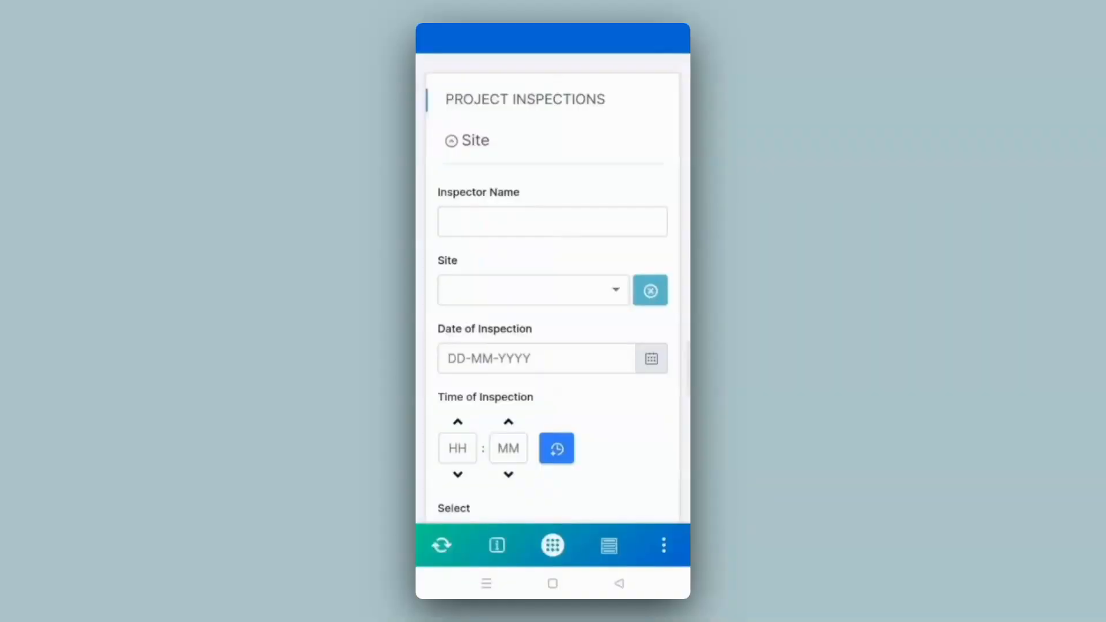
# Step: Switch to the Clappia mobile app, record a video in the Project Inspections form's verification field, and select Site A as the site
pyautogui.scroll(-12, 553, 311)
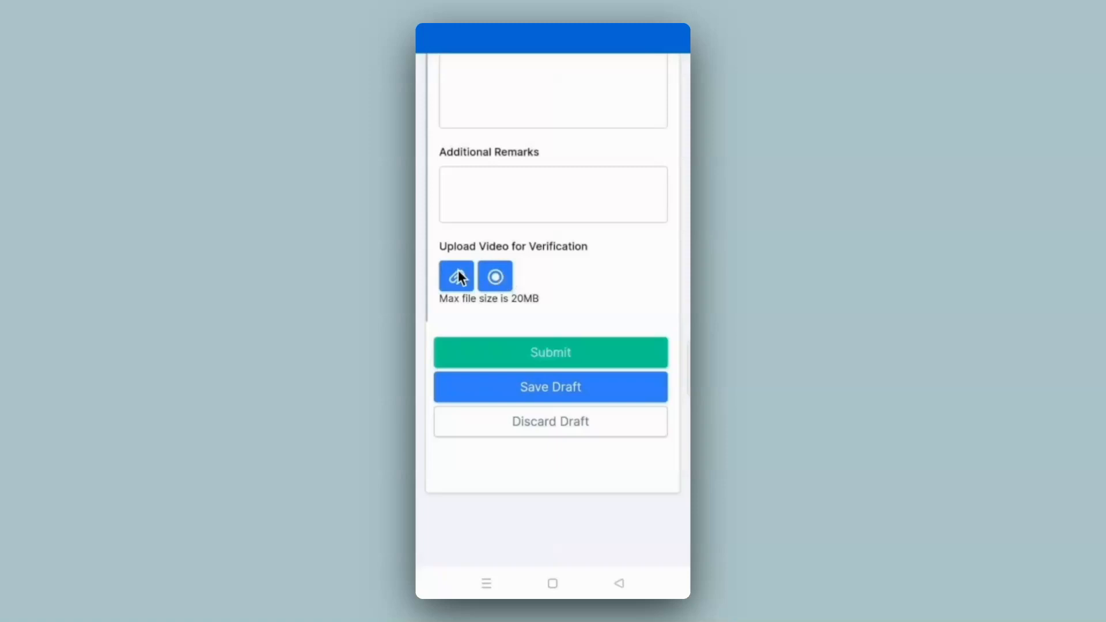
pyautogui.click(497, 275)
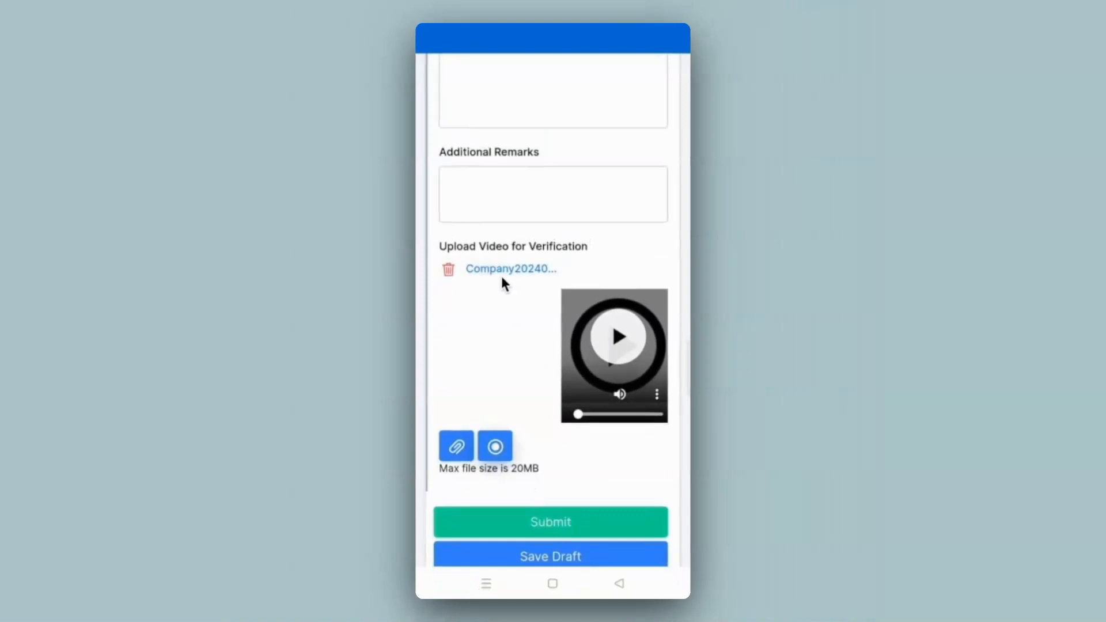
pyautogui.scroll(15, 501, 285)
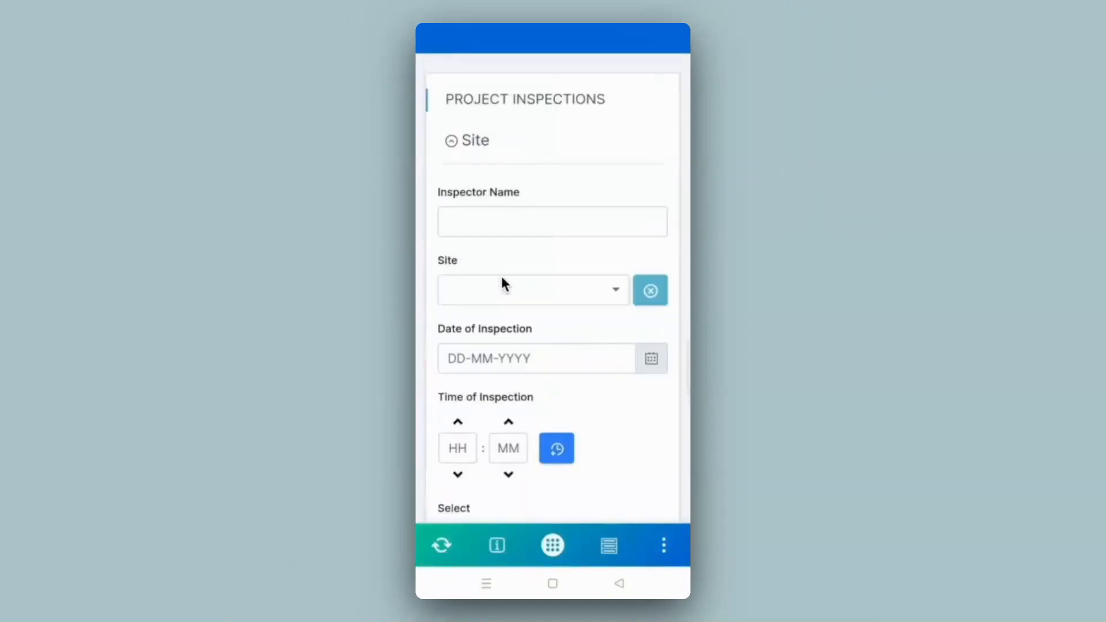
pyautogui.click(545, 290)
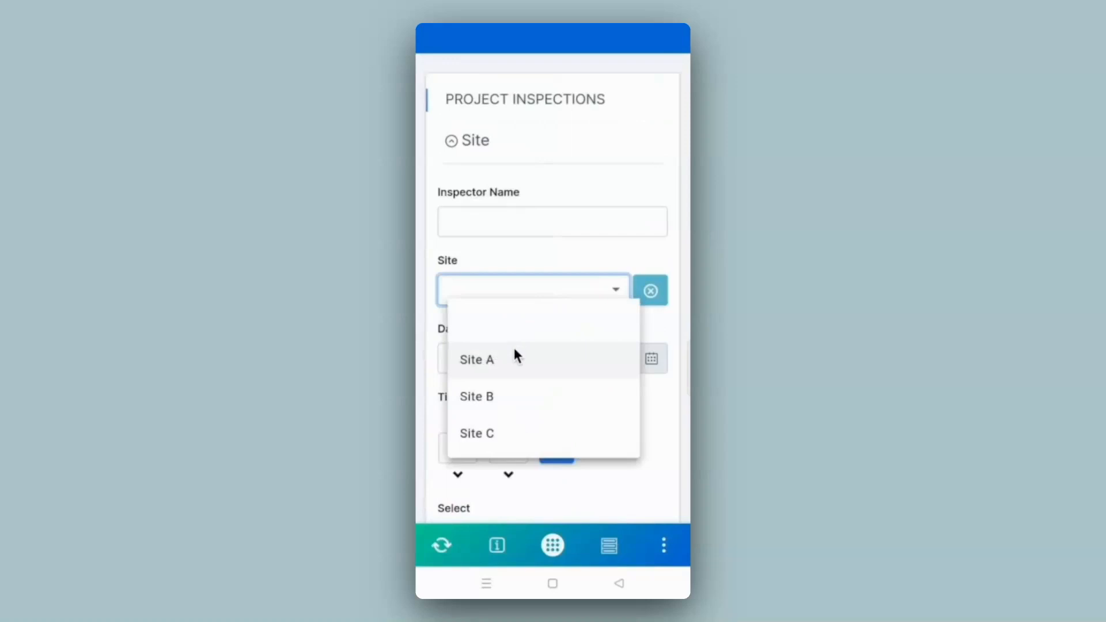
pyautogui.click(514, 356)
pyautogui.scroll(-15, 514, 358)
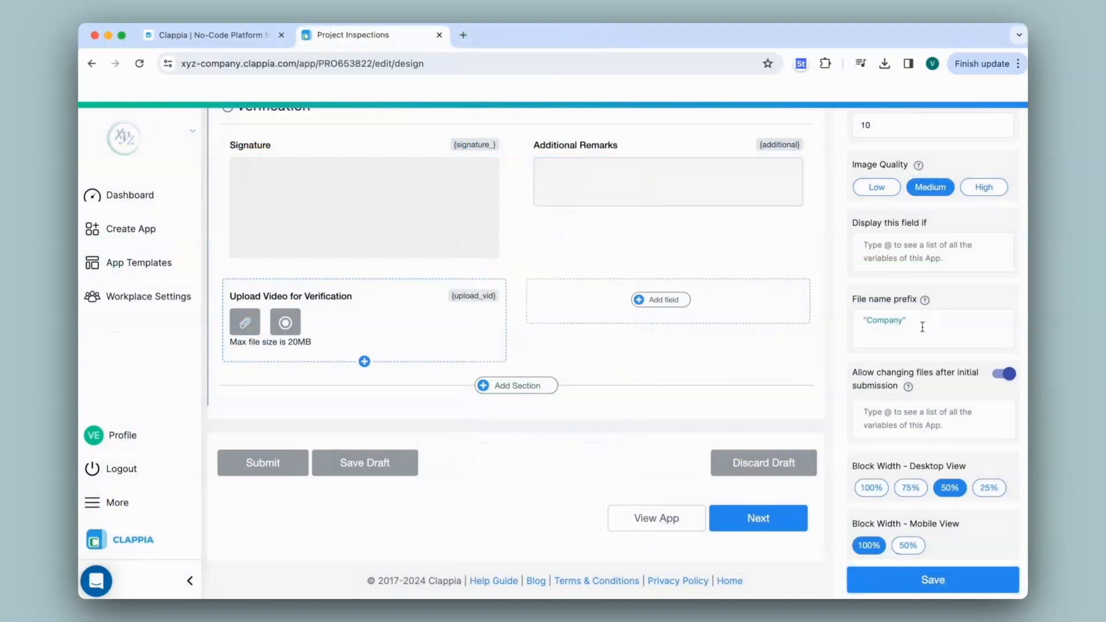
# Step: Switch to Clappia in the desktop browser and clear the Upload Video for Verification field's file name prefix
pyautogui.press('BackSpace')
pyautogui.press('BackSpace')
pyautogui.press('BackSpace')
pyautogui.press('BackSpace')
pyautogui.press('BackSpace')
pyautogui.press('BackSpace')
pyautogui.press('BackSpace')
pyautogui.press('BackSpace')
pyautogui.press('BackSpace')
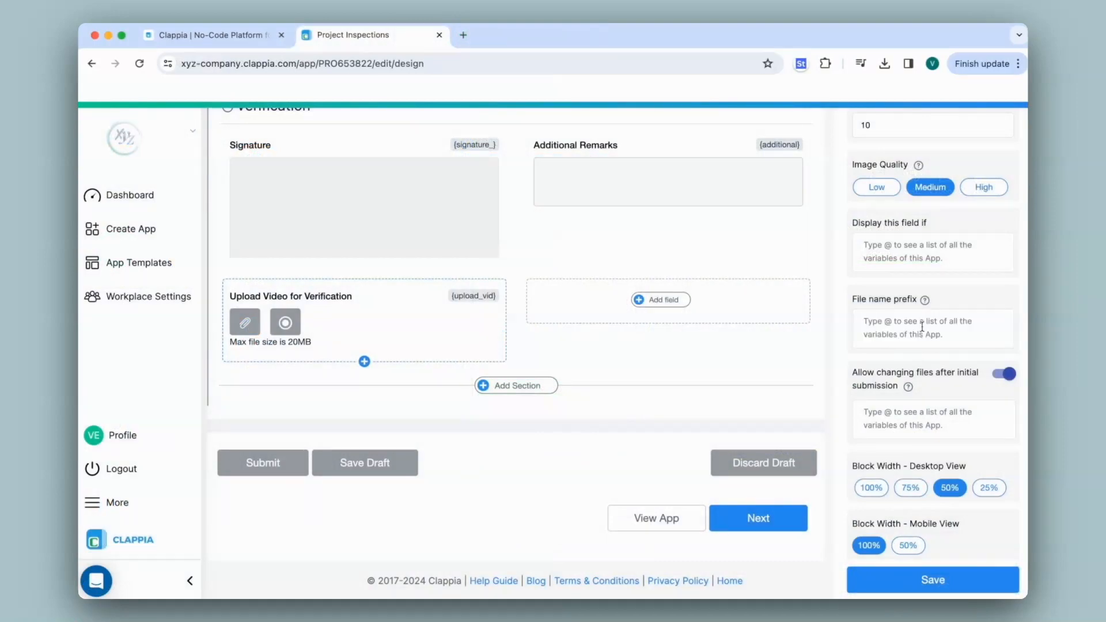
# Step: Check the Site field's variable name, set the Upload Video for Verification field's file name prefix to the {site} variable, and save
pyautogui.scroll(10, 822, 318)
pyautogui.click(471, 196)
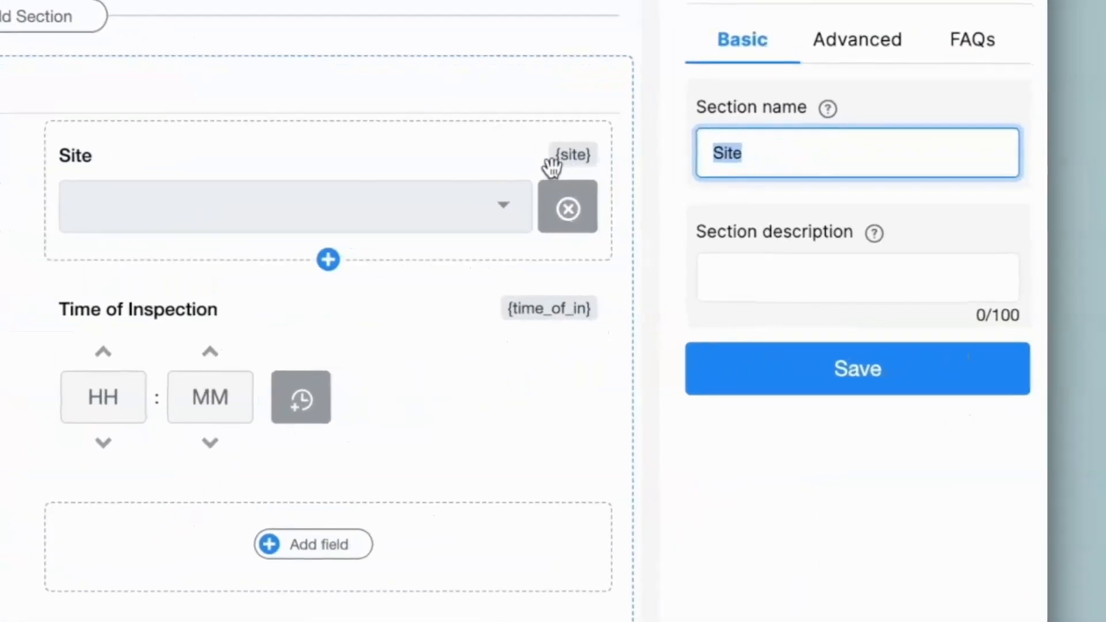
pyautogui.scroll(-10, 451, 288)
pyautogui.click(451, 311)
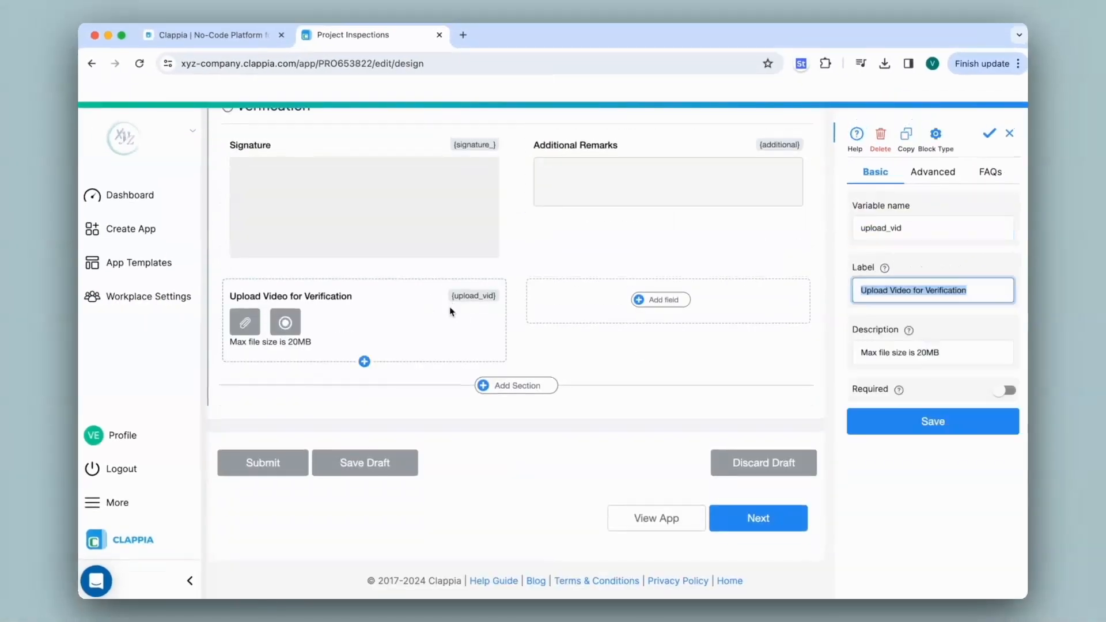
pyautogui.click(932, 172)
pyautogui.click(908, 488)
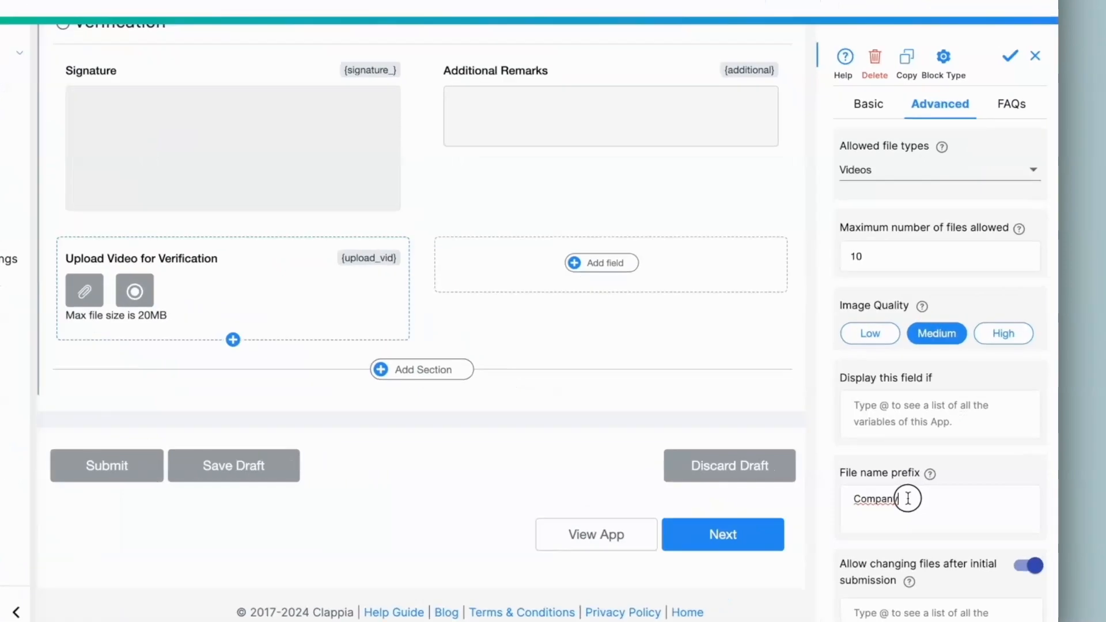
pyautogui.moveTo(908, 499); pyautogui.dragTo(855, 498)
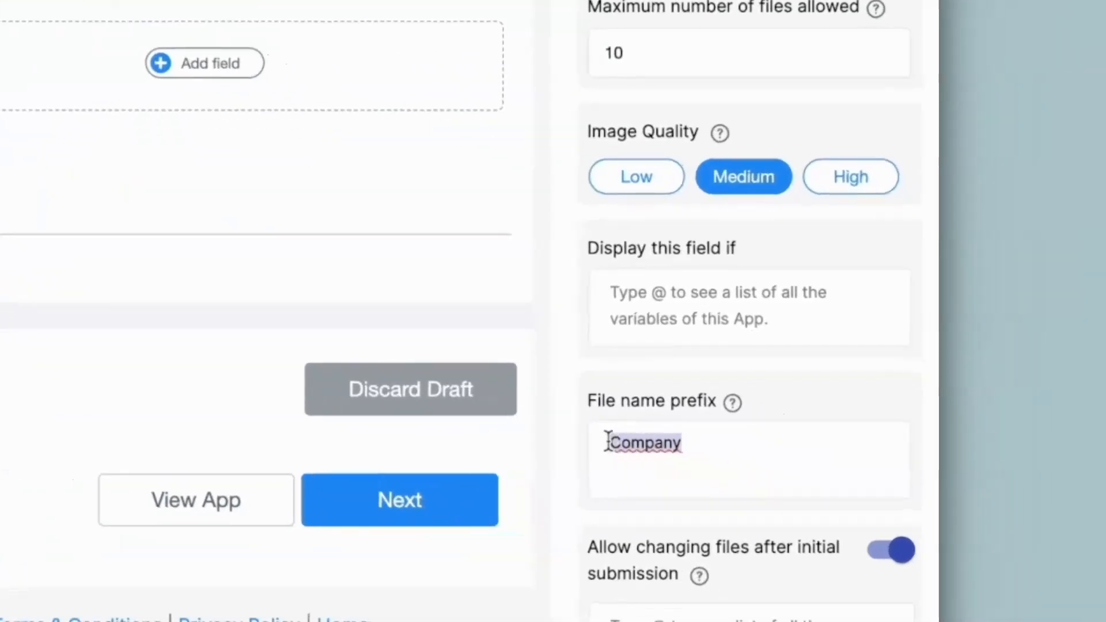
pyautogui.write('@site')
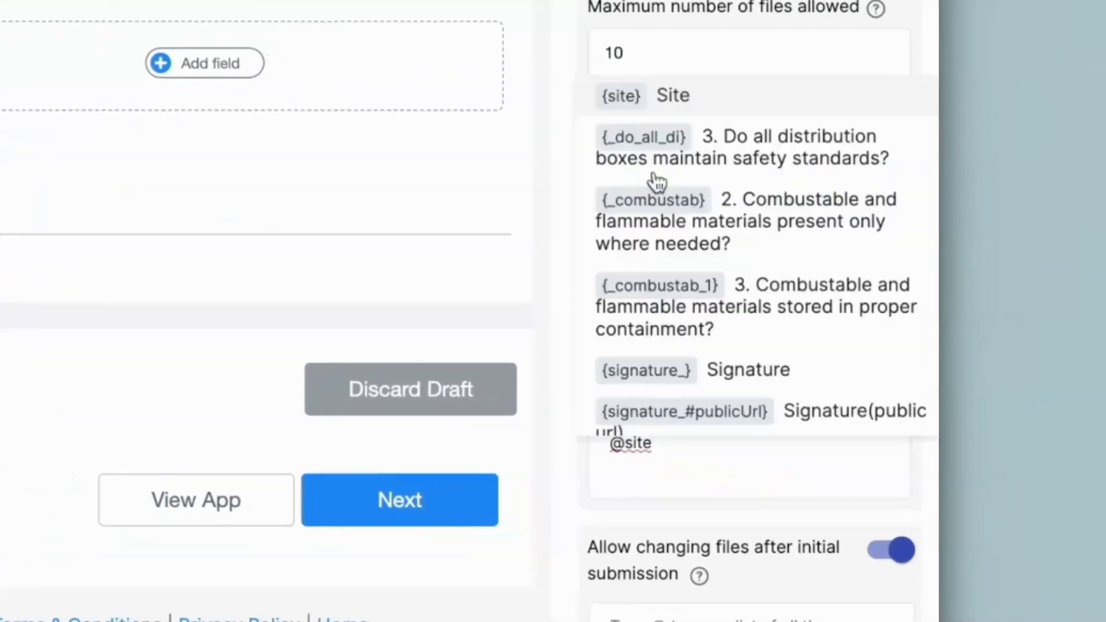
pyautogui.click(732, 96)
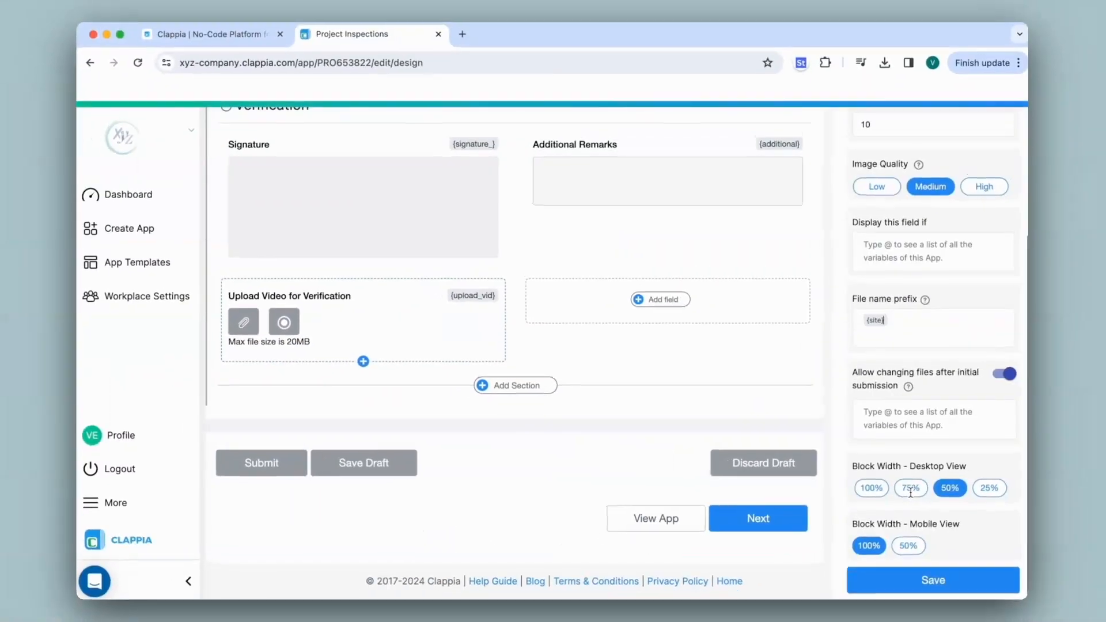
pyautogui.click(928, 580)
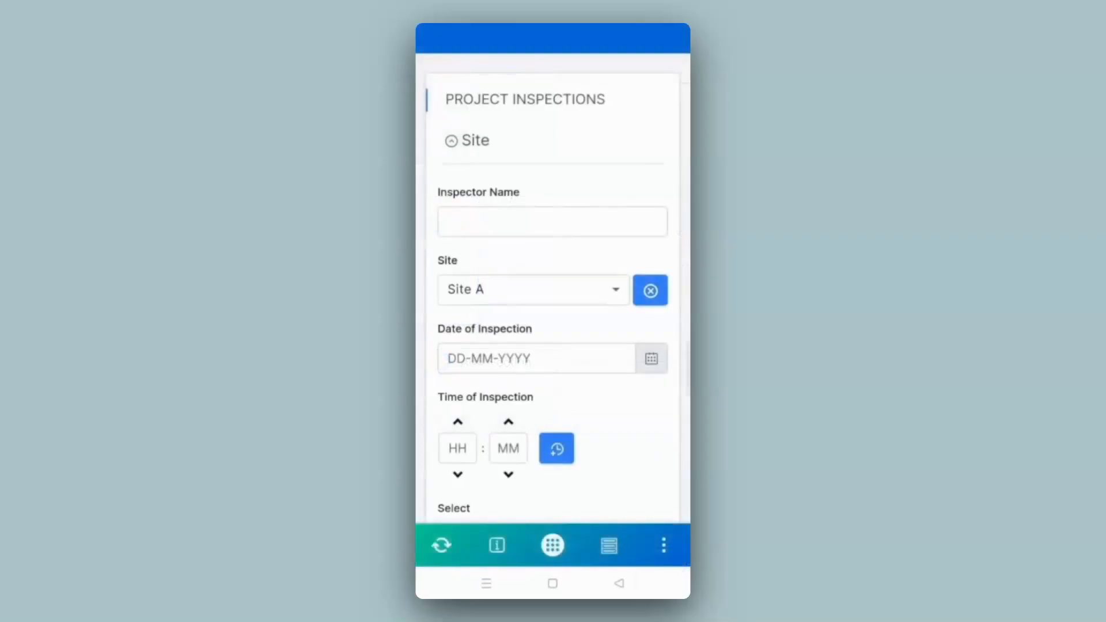
# Step: In the Clappia mobile app, record a video in the form's verification field, and reselect a site before recording another one
pyautogui.scroll(-10, 553, 288)
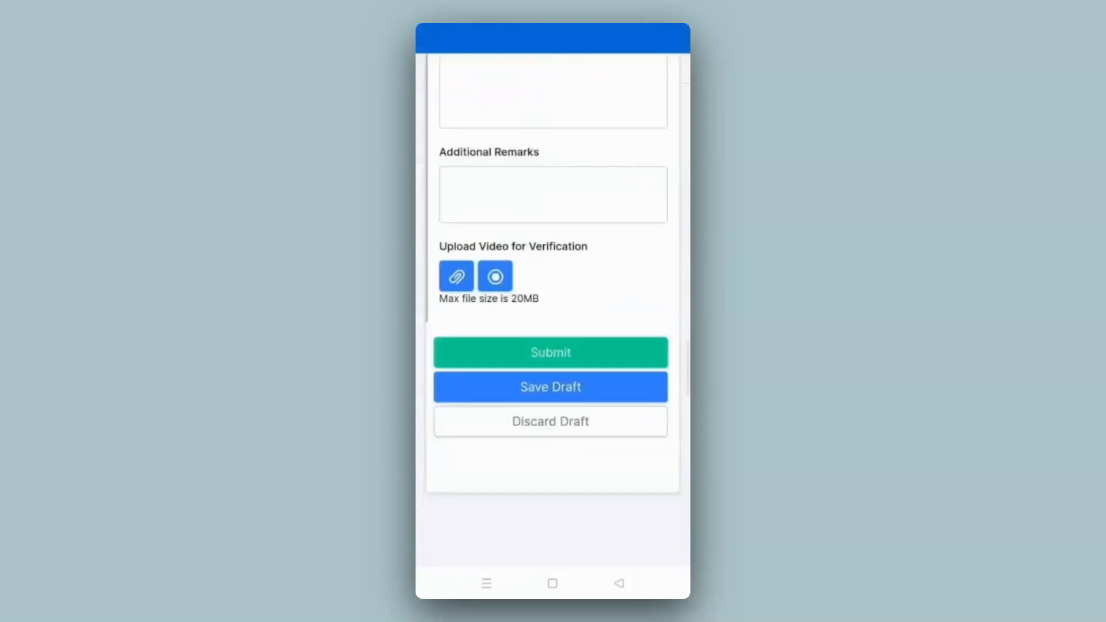
pyautogui.click(495, 277)
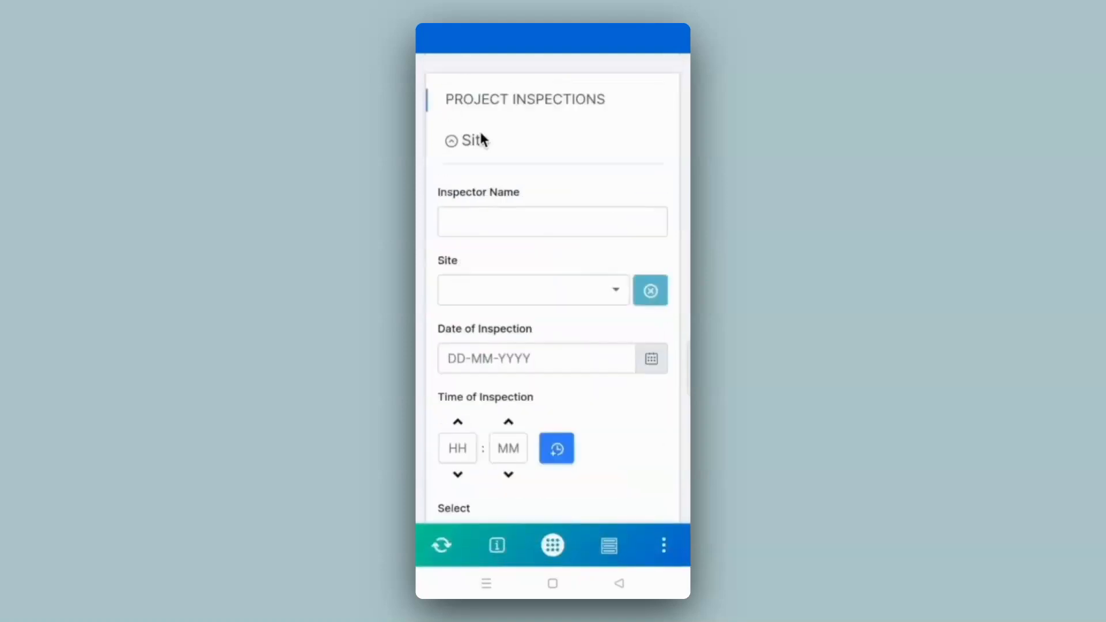
pyautogui.click(570, 283)
pyautogui.press('Down')
pyautogui.press('Return')
pyautogui.scroll(-10, 568, 275)
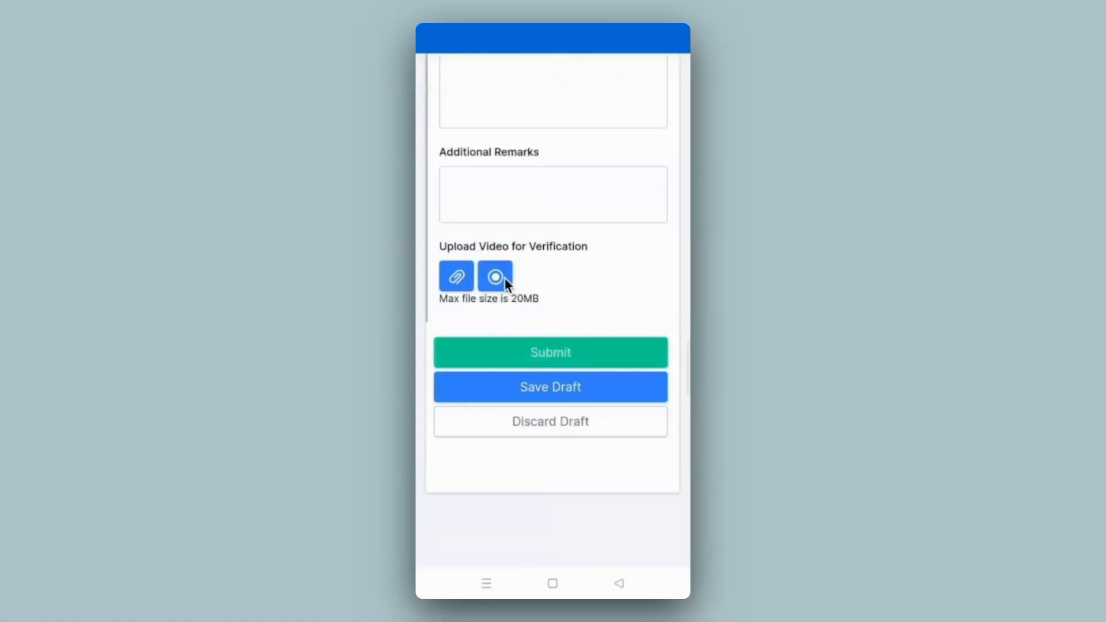
pyautogui.click(505, 278)
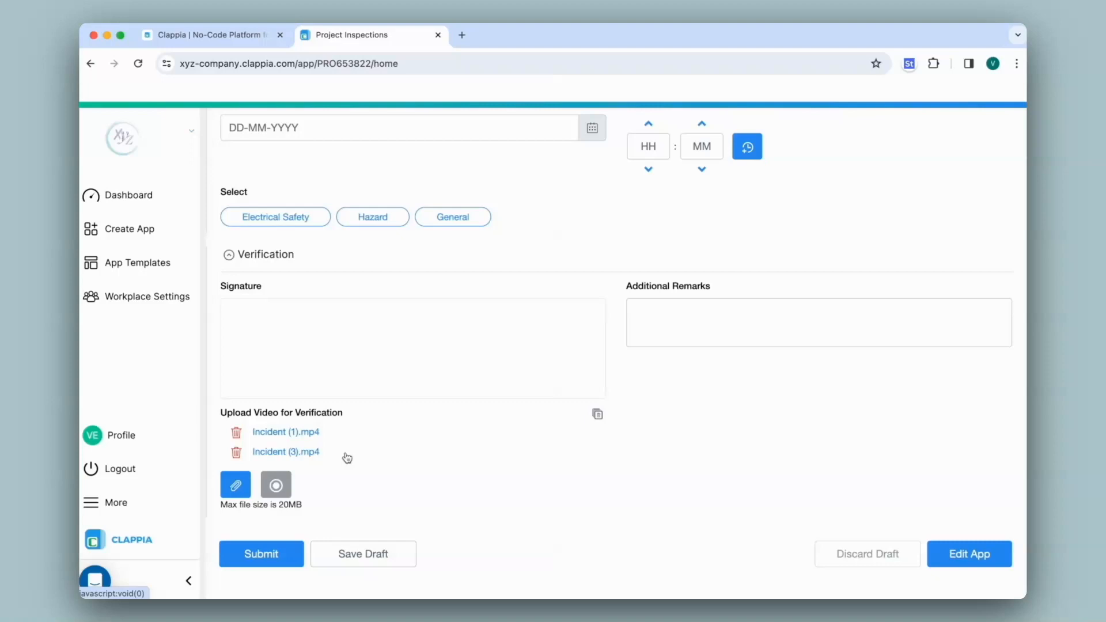
# Step: Switch to Clappia in the desktop browser and open the Project Inspections app design from the home form
pyautogui.scroll(5, 347, 458)
pyautogui.click(265, 125)
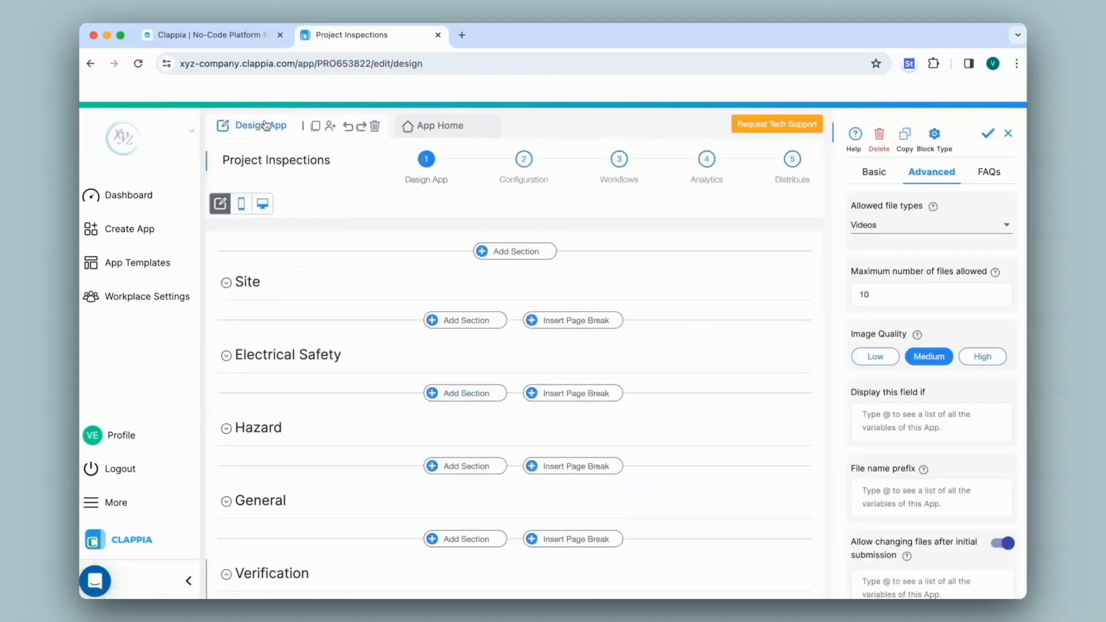